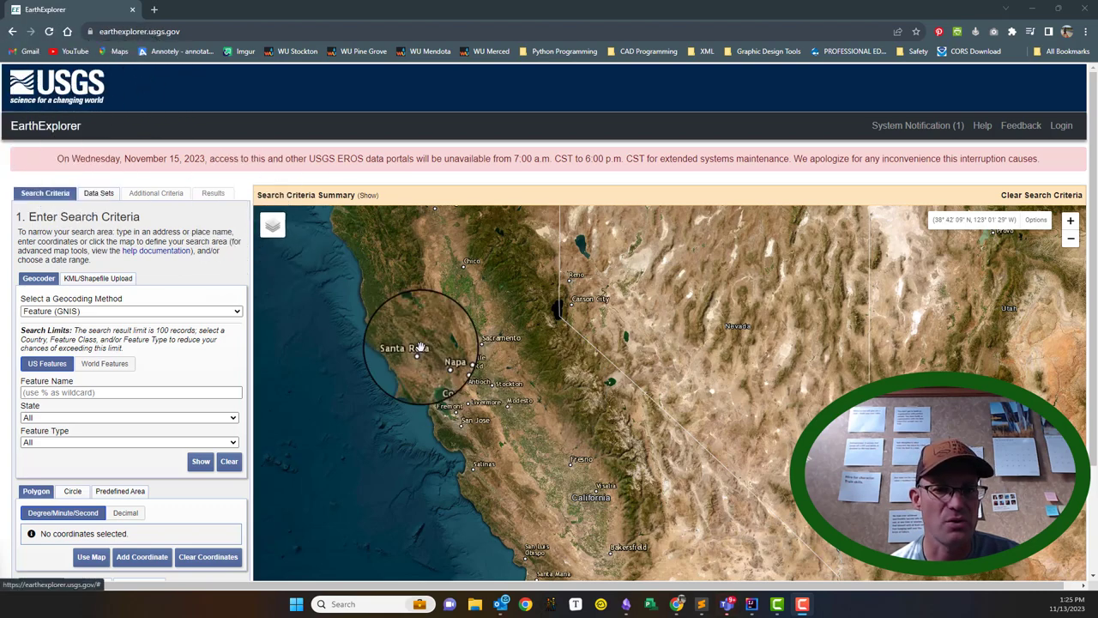
# Set the polygon search area from the map extent just west of Midpines, California, about 37°32′16″–37°35′14″ N, 119°54′20″–120°01′50″ W
pyautogui.moveTo(598, 421); pyautogui.dragTo(582, 397)
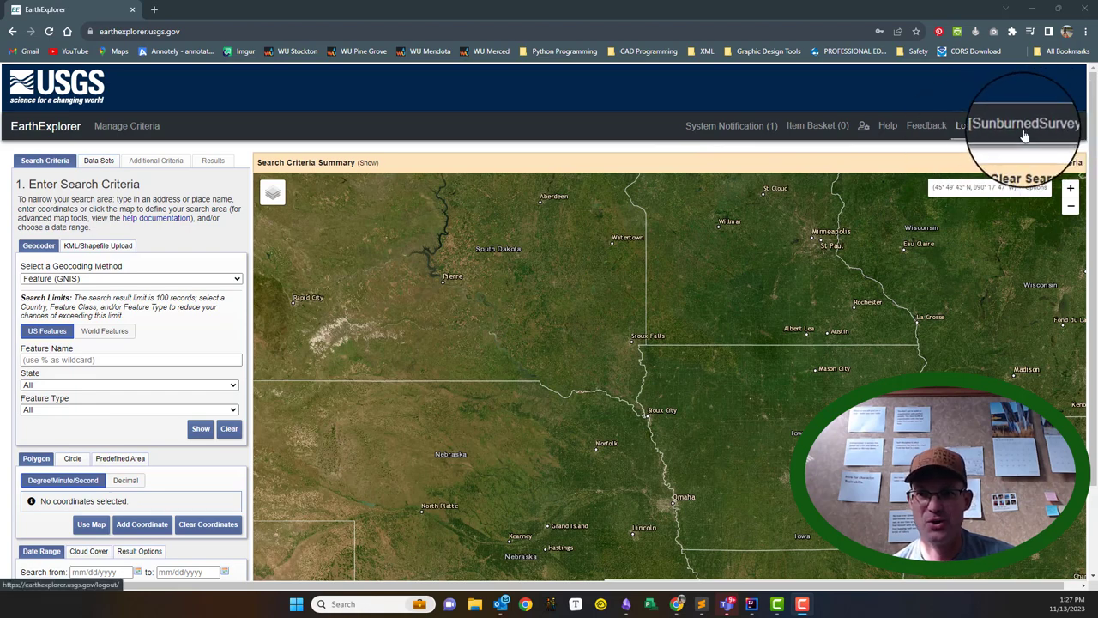
pyautogui.moveTo(500, 452); pyautogui.dragTo(739, 285)
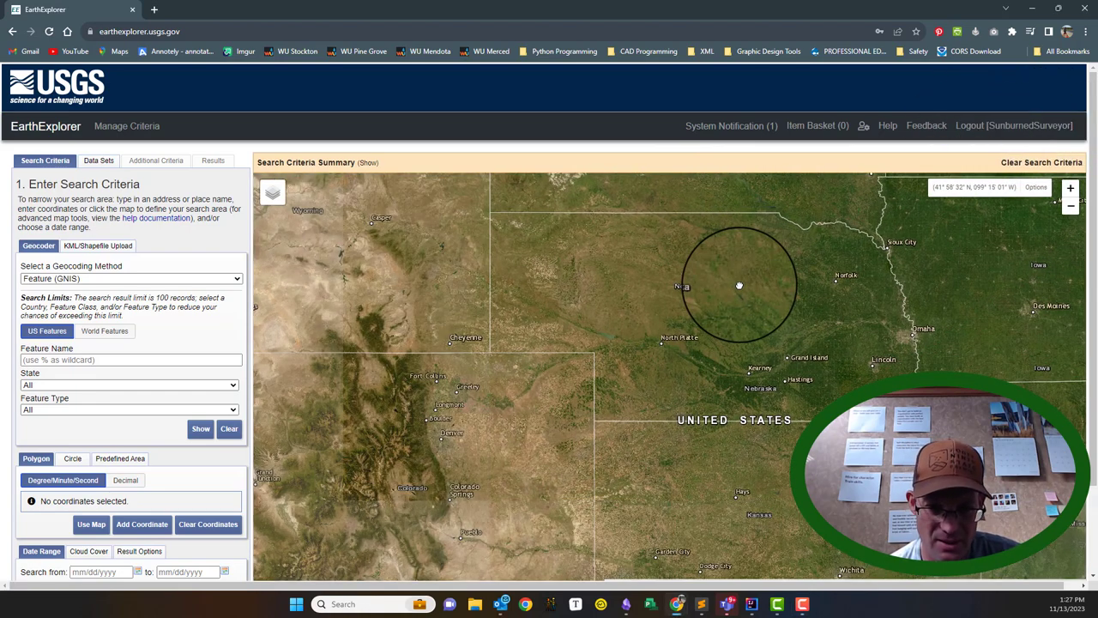
pyautogui.moveTo(466, 404); pyautogui.dragTo(693, 329)
pyautogui.moveTo(318, 505); pyautogui.dragTo(821, 338)
pyautogui.moveTo(518, 487); pyautogui.dragTo(728, 559)
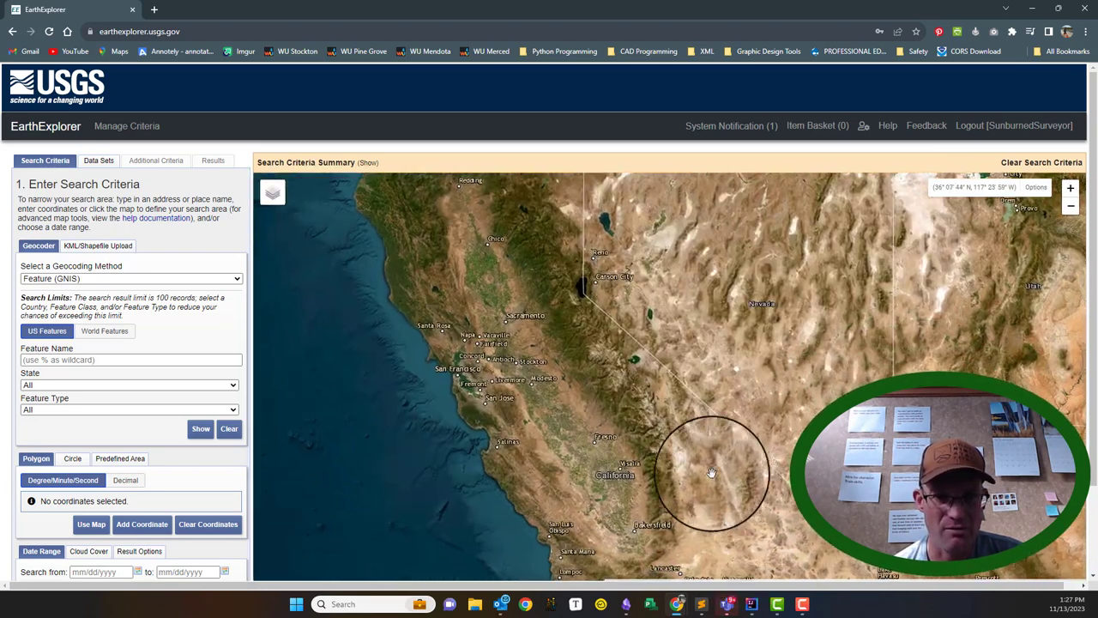
pyautogui.scroll(4, 583, 386)
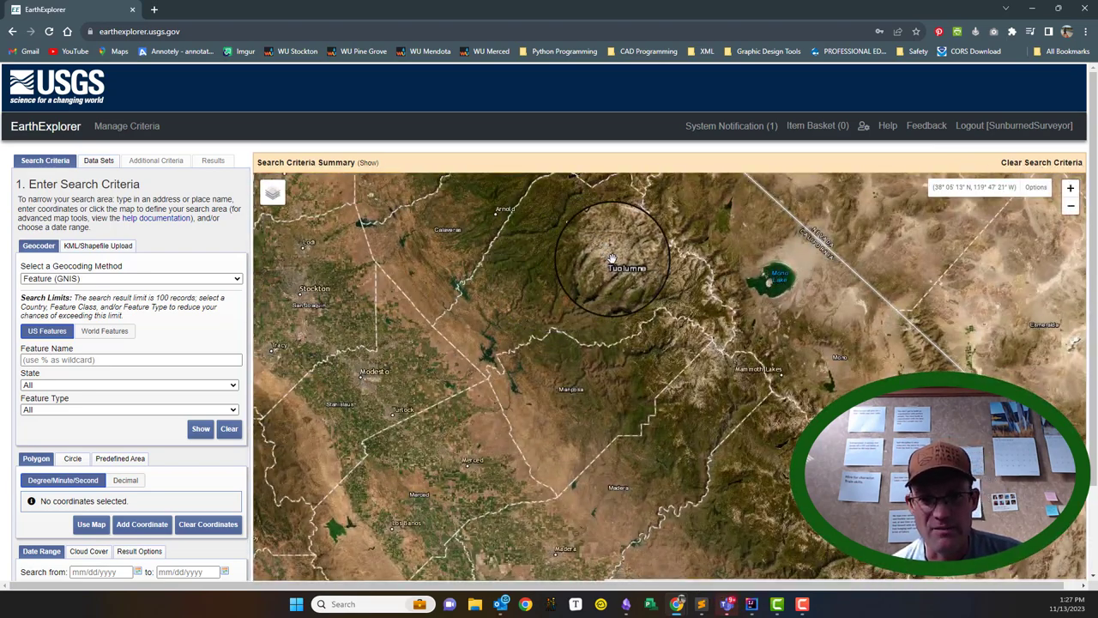
pyautogui.scroll(1, 612, 262)
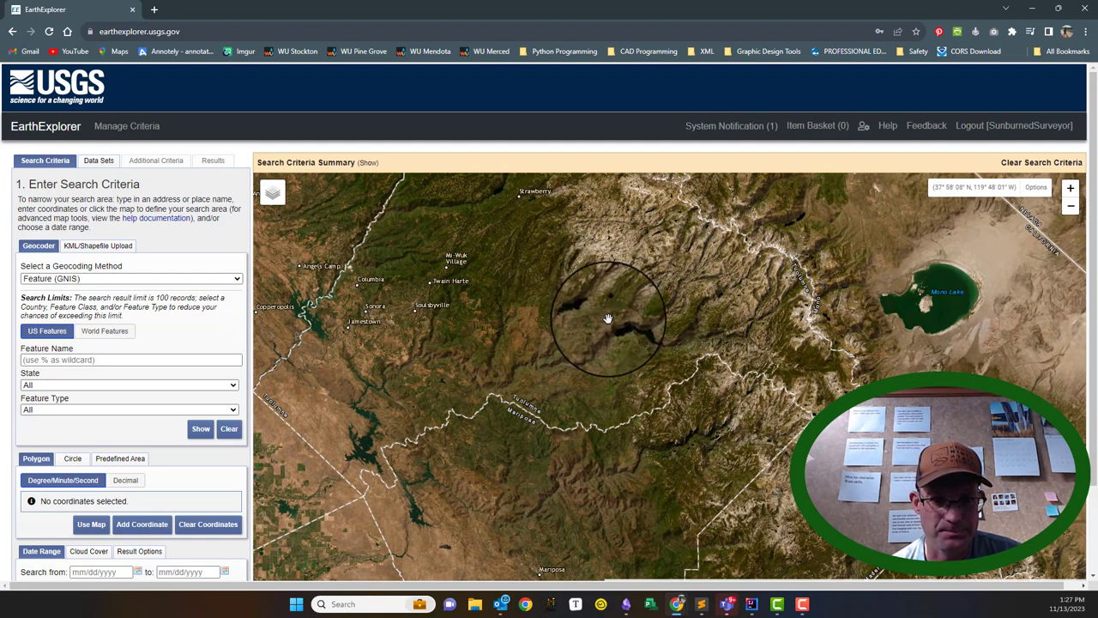
pyautogui.moveTo(493, 405); pyautogui.dragTo(496, 315)
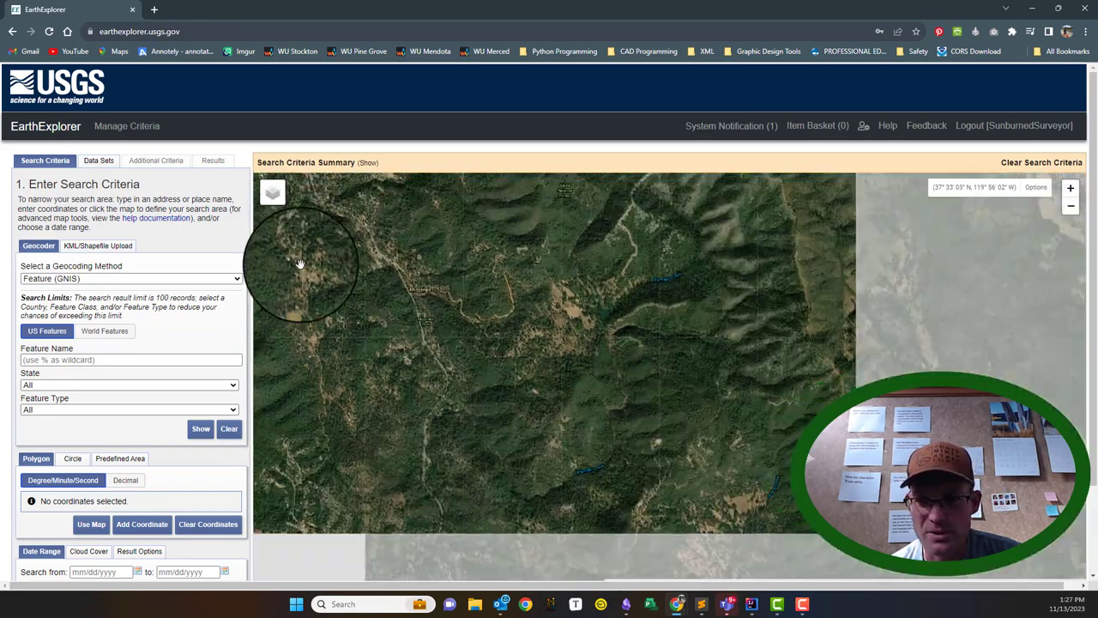
pyautogui.moveTo(300, 264); pyautogui.dragTo(655, 285)
pyautogui.scroll(3, 429, 417)
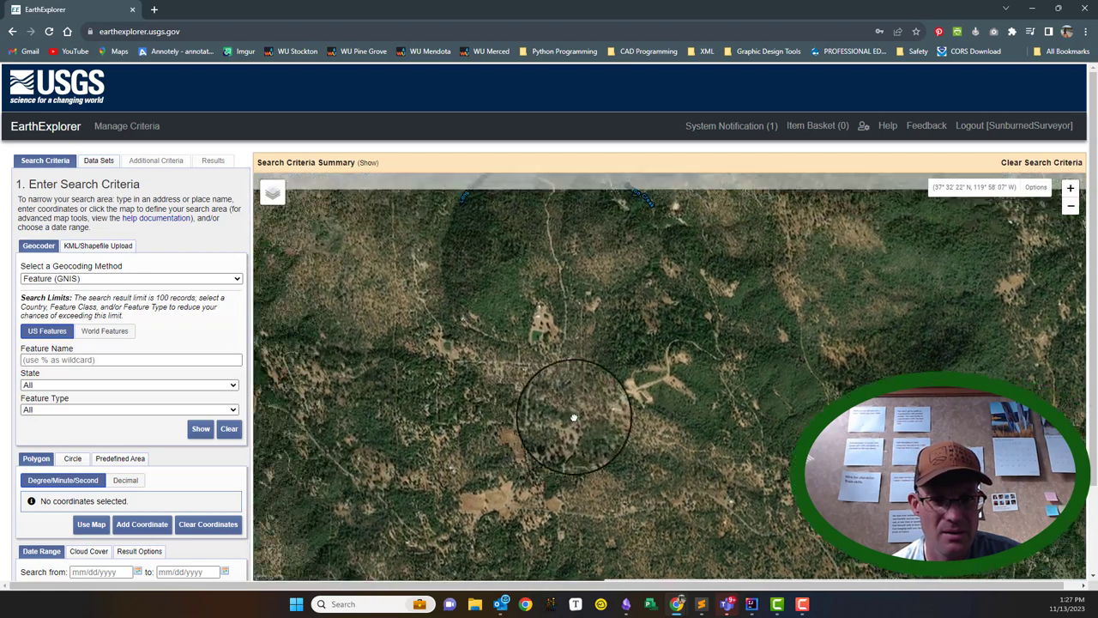
pyautogui.moveTo(574, 417); pyautogui.dragTo(612, 475)
pyautogui.scroll(-3, 609, 498)
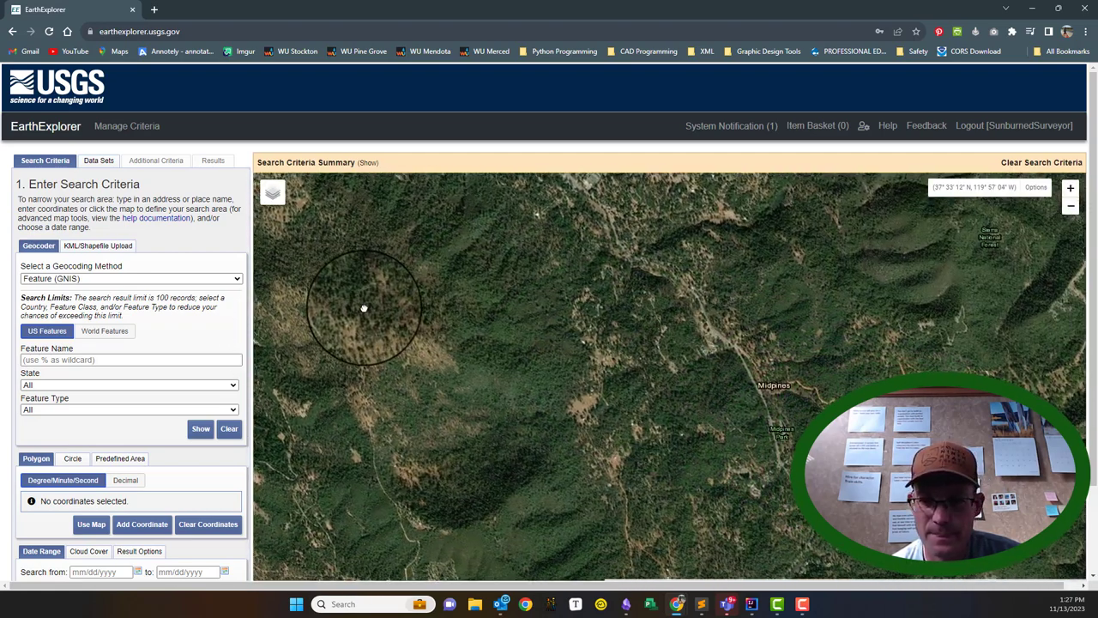
pyautogui.moveTo(363, 306); pyautogui.dragTo(623, 334)
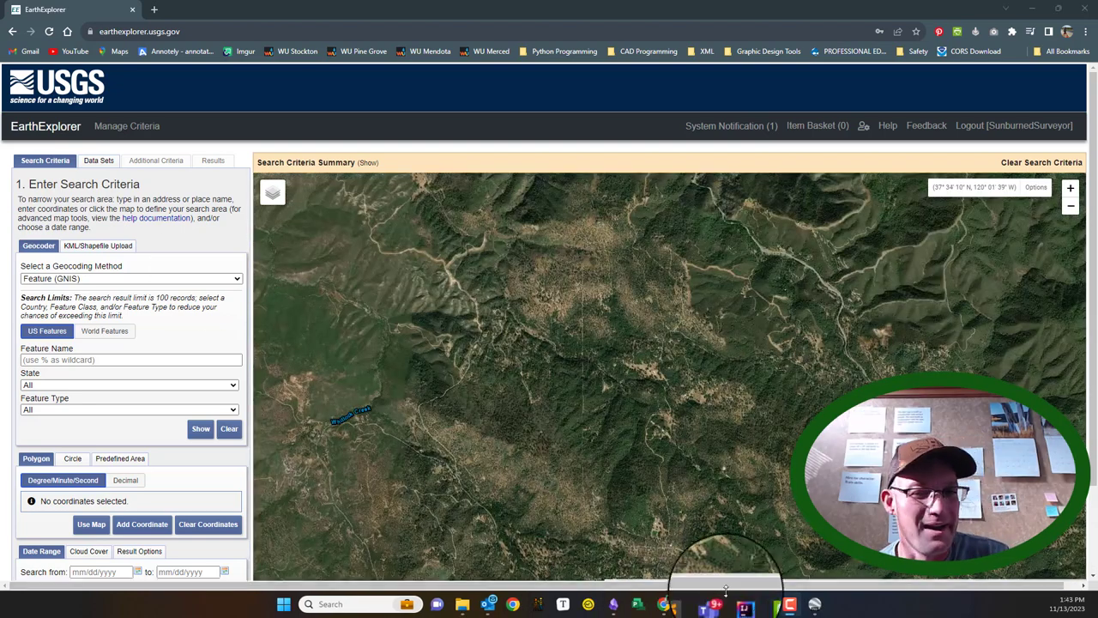
pyautogui.click(883, 347)
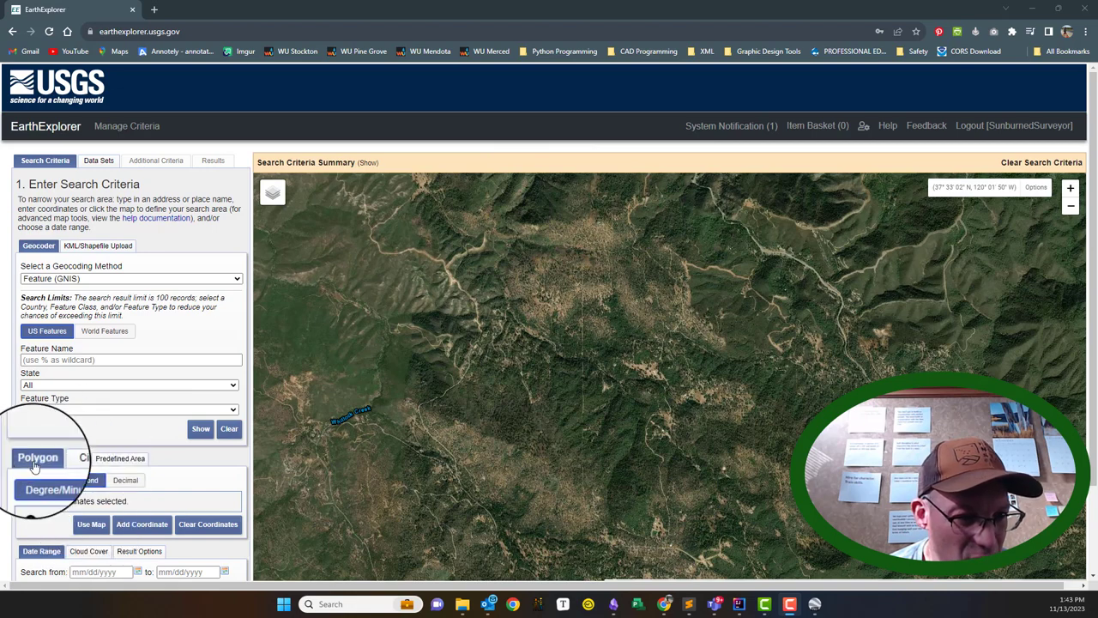
pyautogui.click(82, 528)
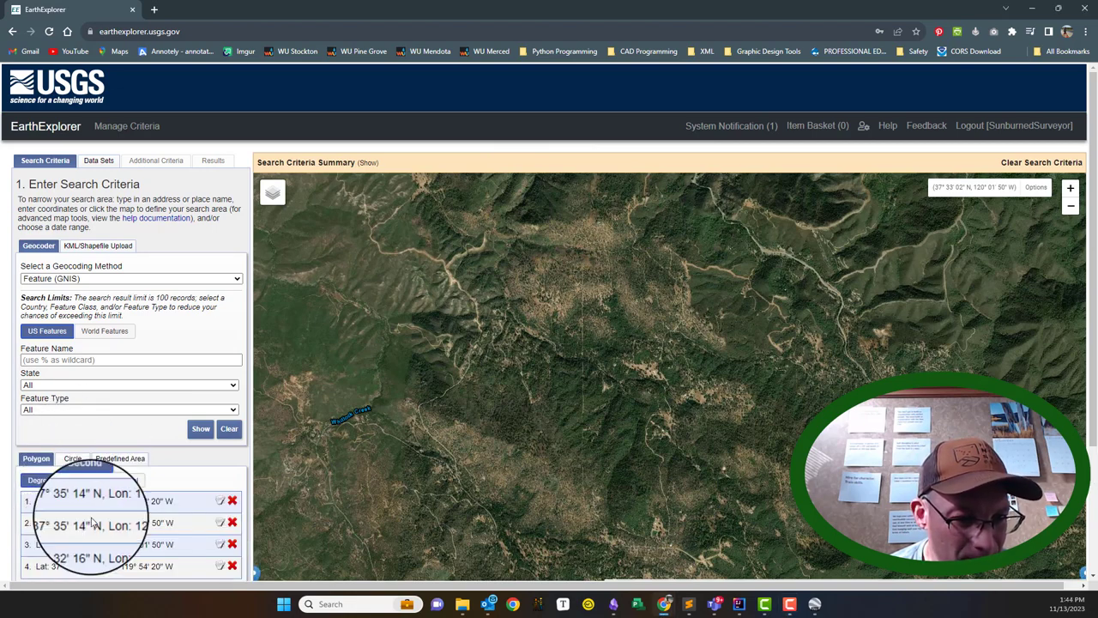
pyautogui.scroll(-5, 147, 526)
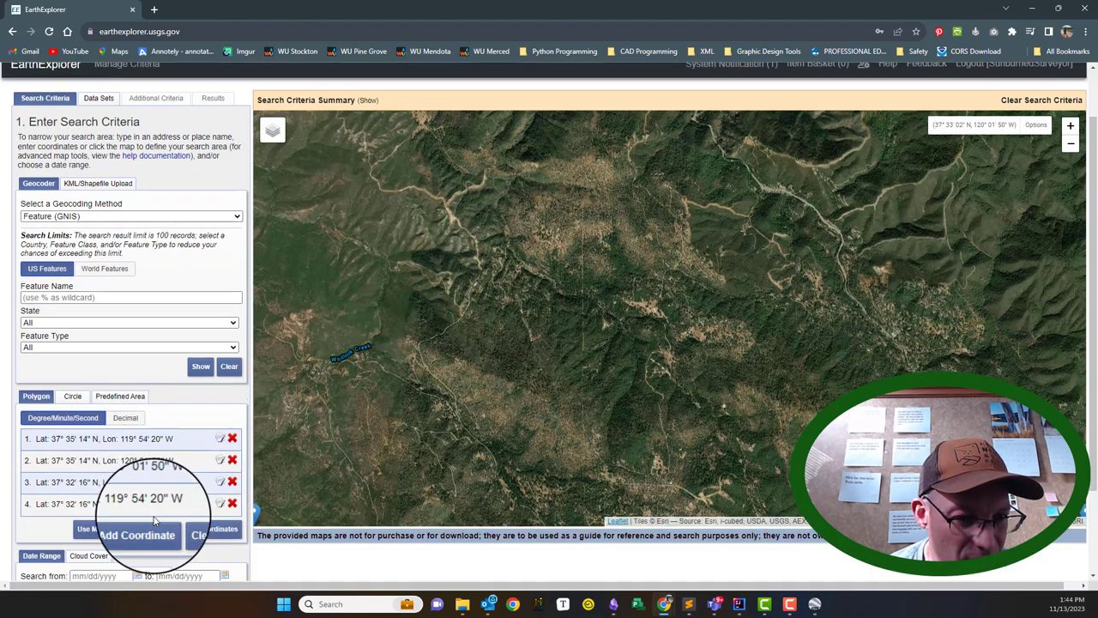
pyautogui.scroll(5, 147, 526)
pyautogui.scroll(-3, 764, 417)
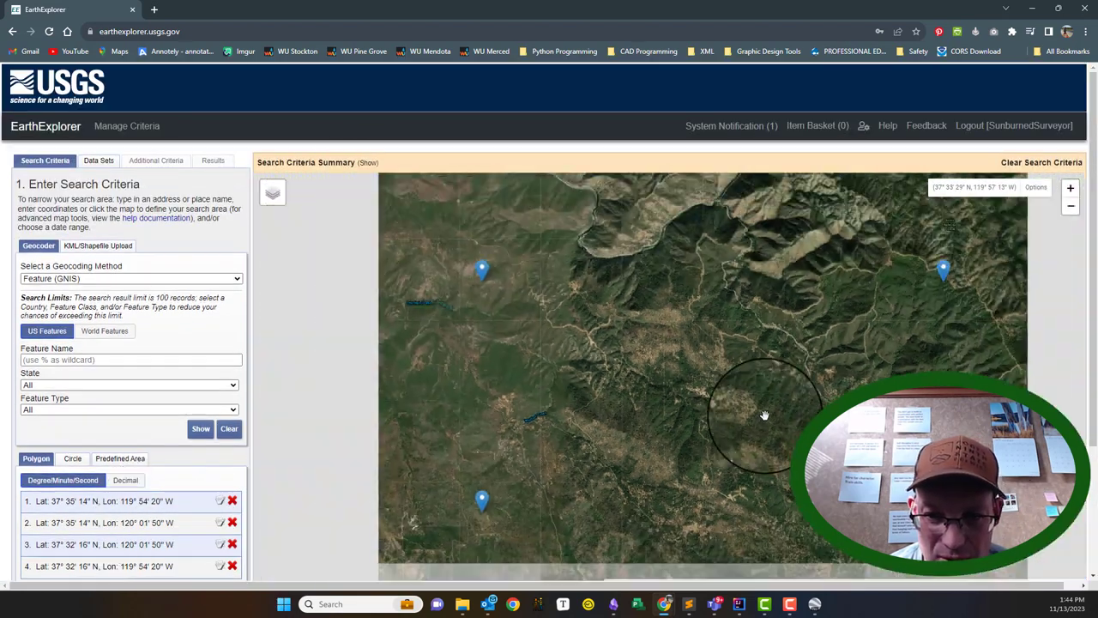
pyautogui.moveTo(903, 386); pyautogui.dragTo(860, 356)
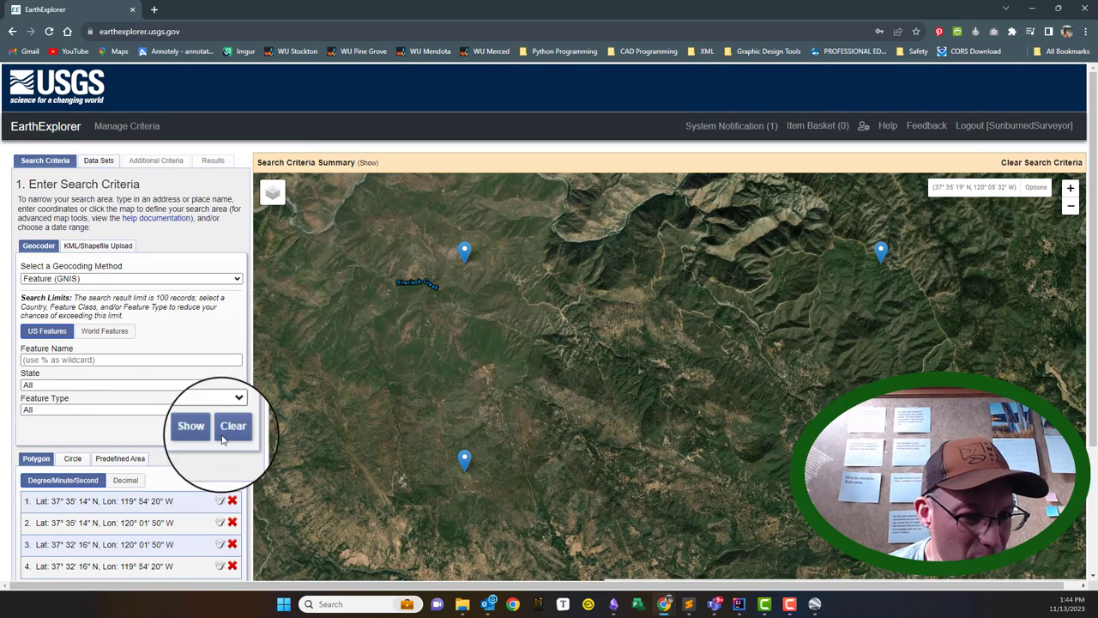
# Search the area for NAIP and High Resolution Orthoimagery data sets from the Aerial Imagery category
pyautogui.scroll(-2, 198, 446)
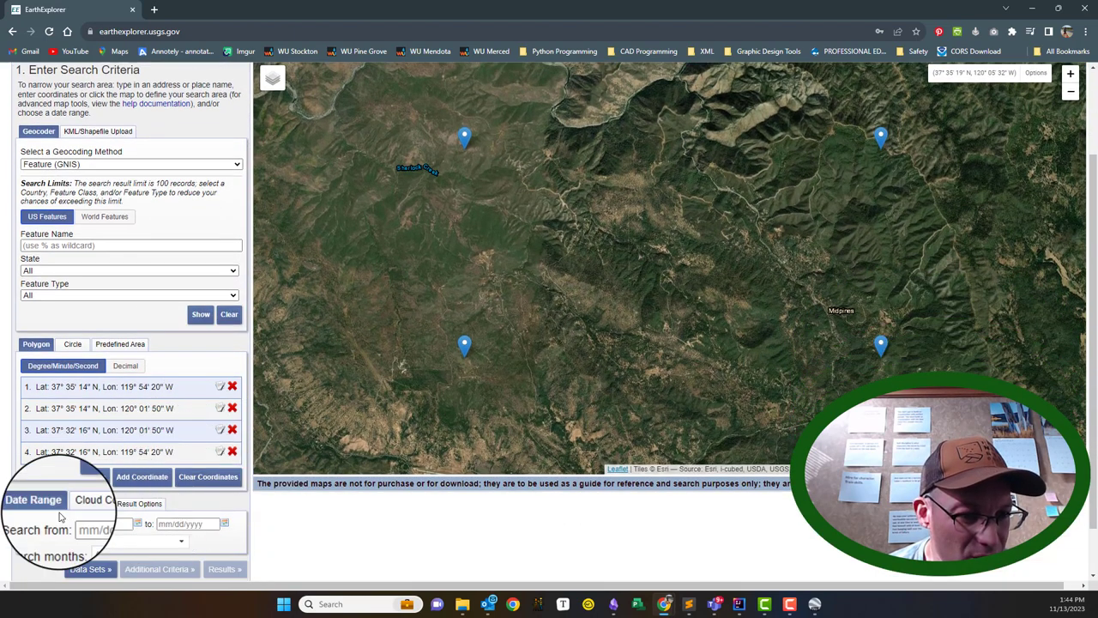
pyautogui.click(85, 568)
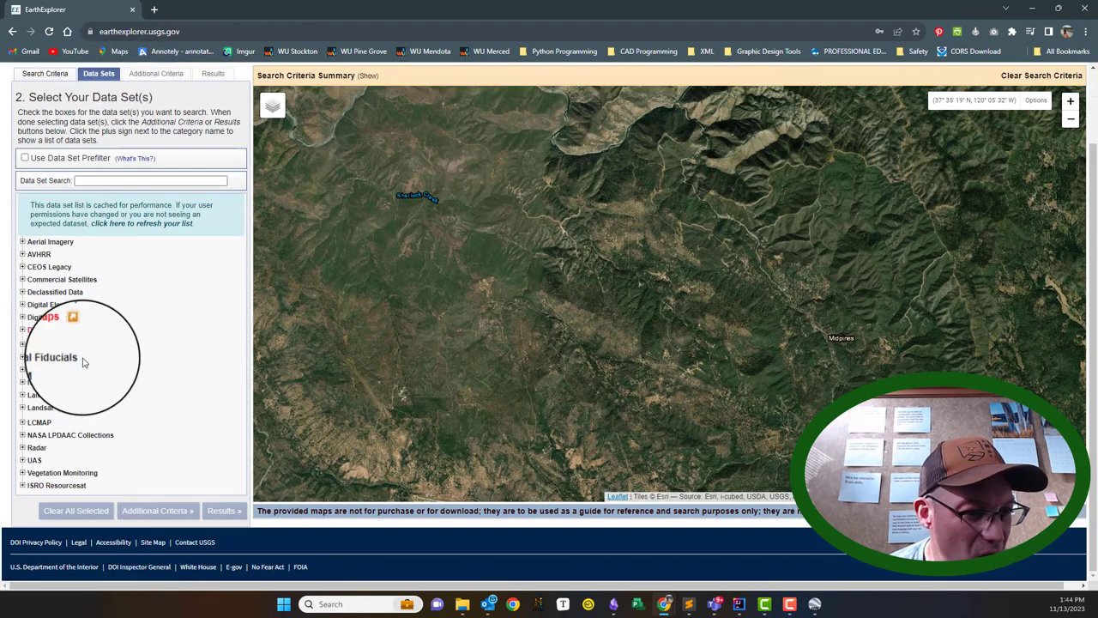
pyautogui.click(24, 245)
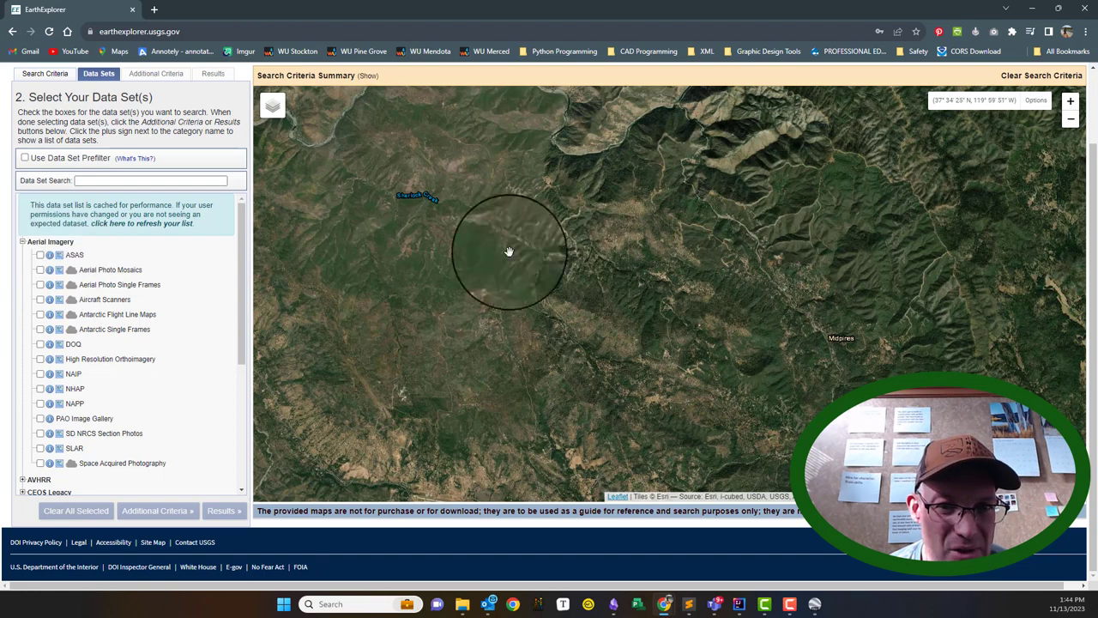
pyautogui.click(40, 376)
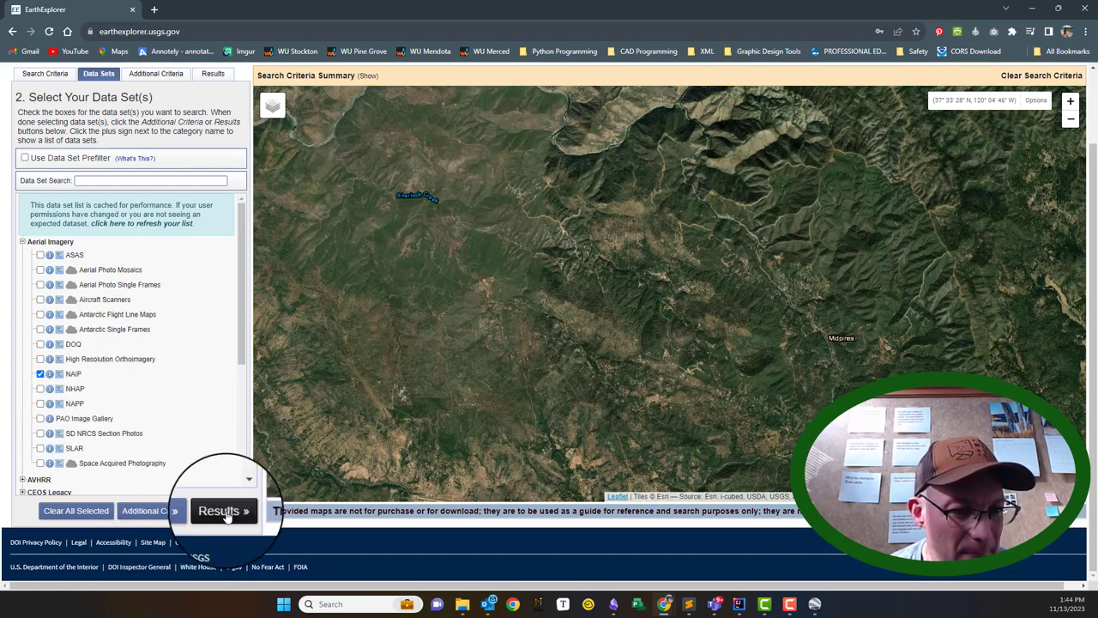
pyautogui.click(41, 359)
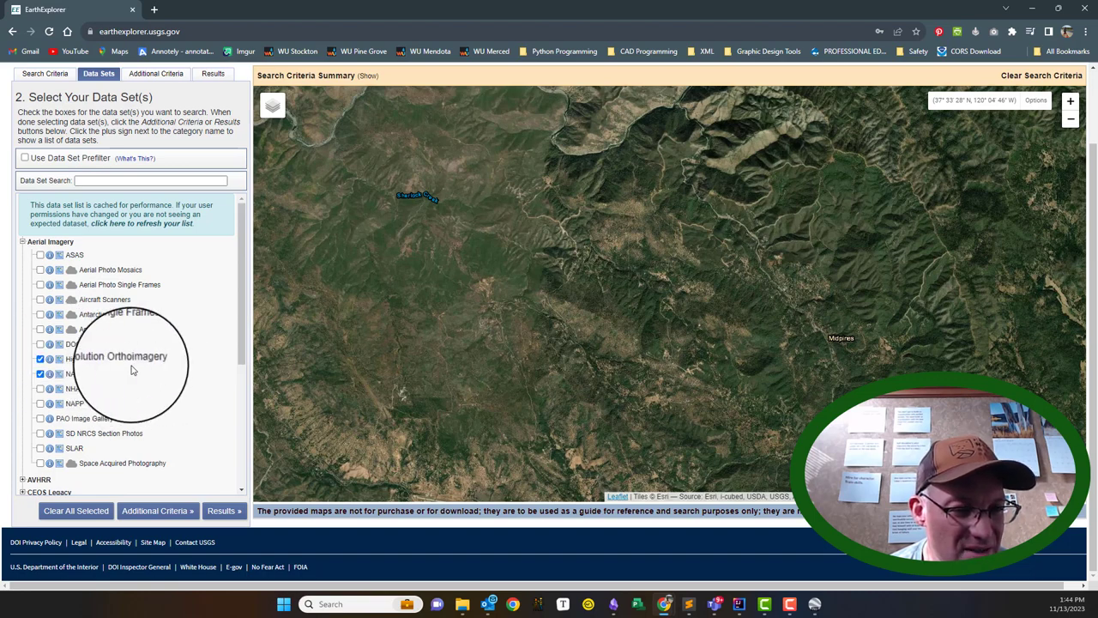
pyautogui.click(222, 511)
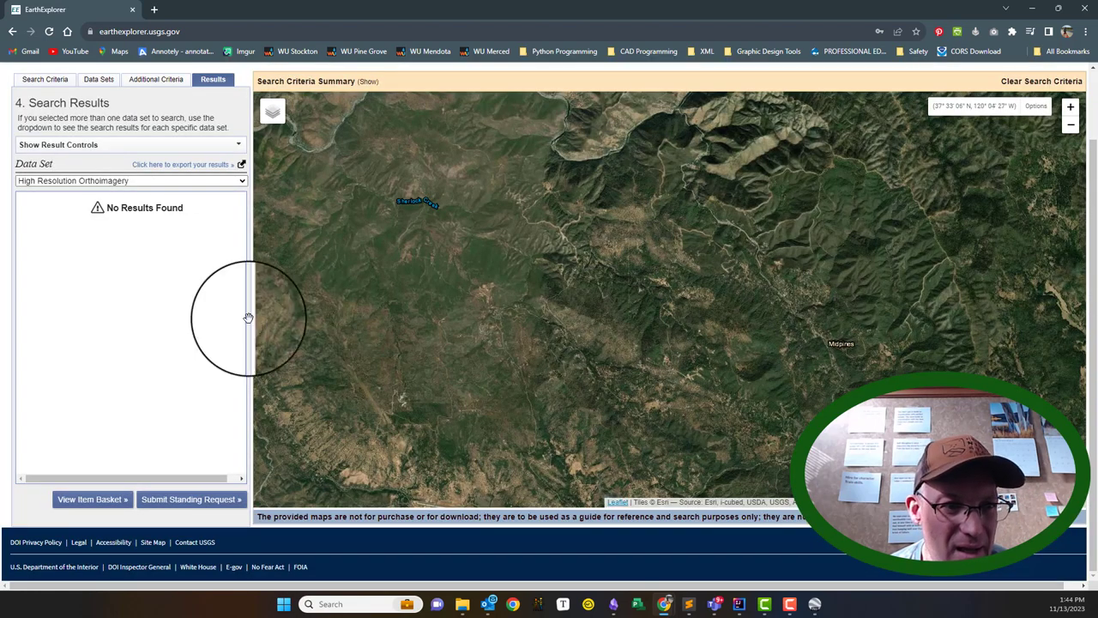
# Switch the results to NAIP and show the map footprints of the first six scenes, M_3711925 NW, SW, NE, SE and M_3712032 NE, SE
pyautogui.click(181, 182)
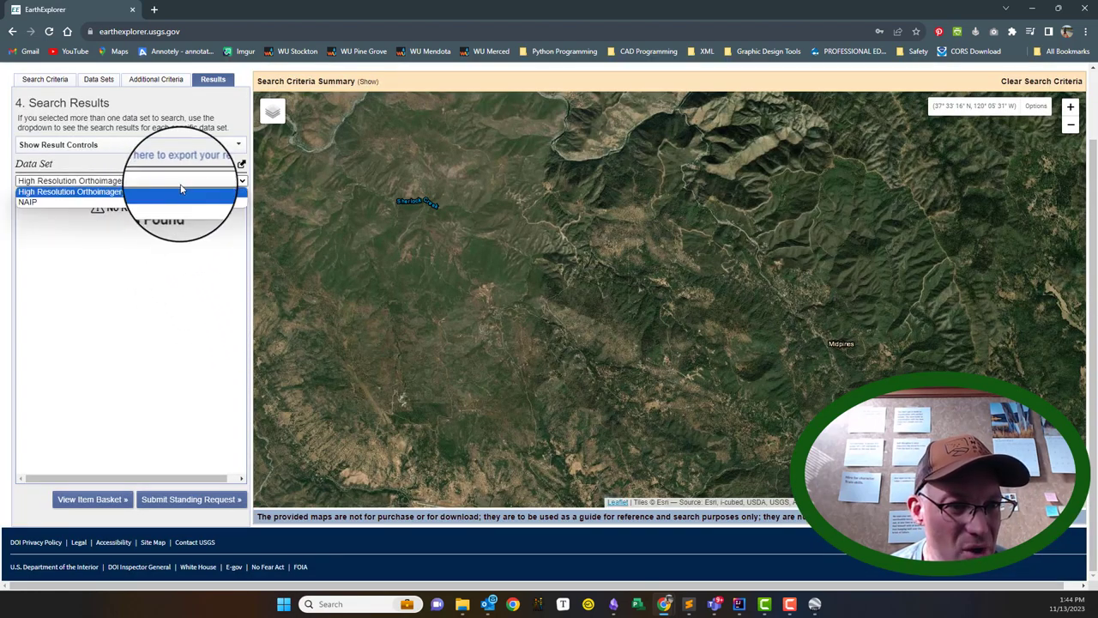
pyautogui.click(42, 200)
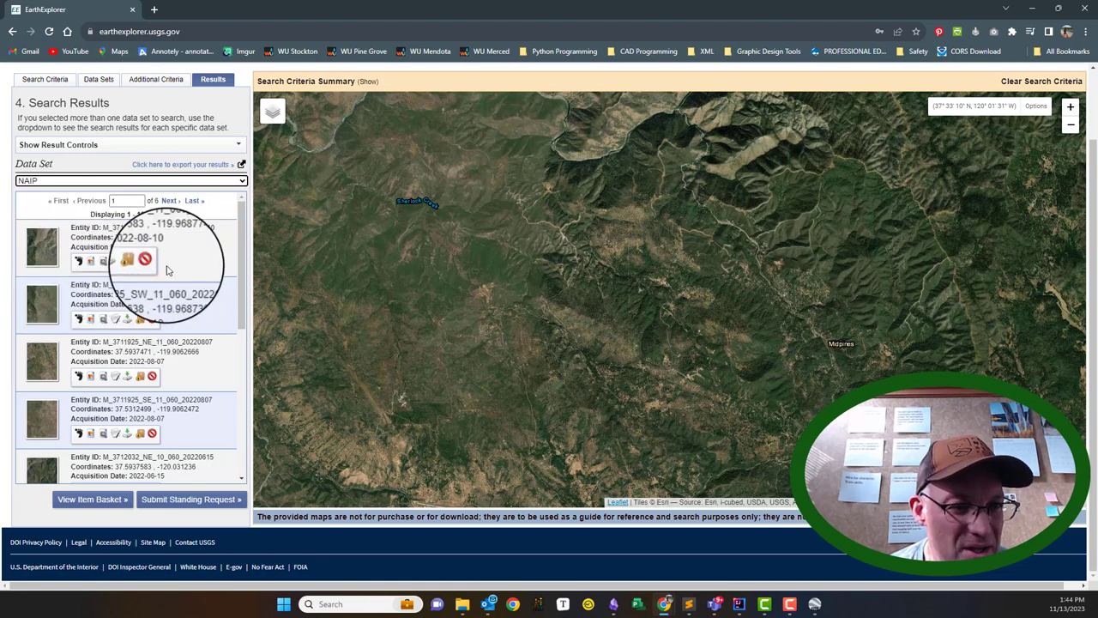
pyautogui.click(78, 268)
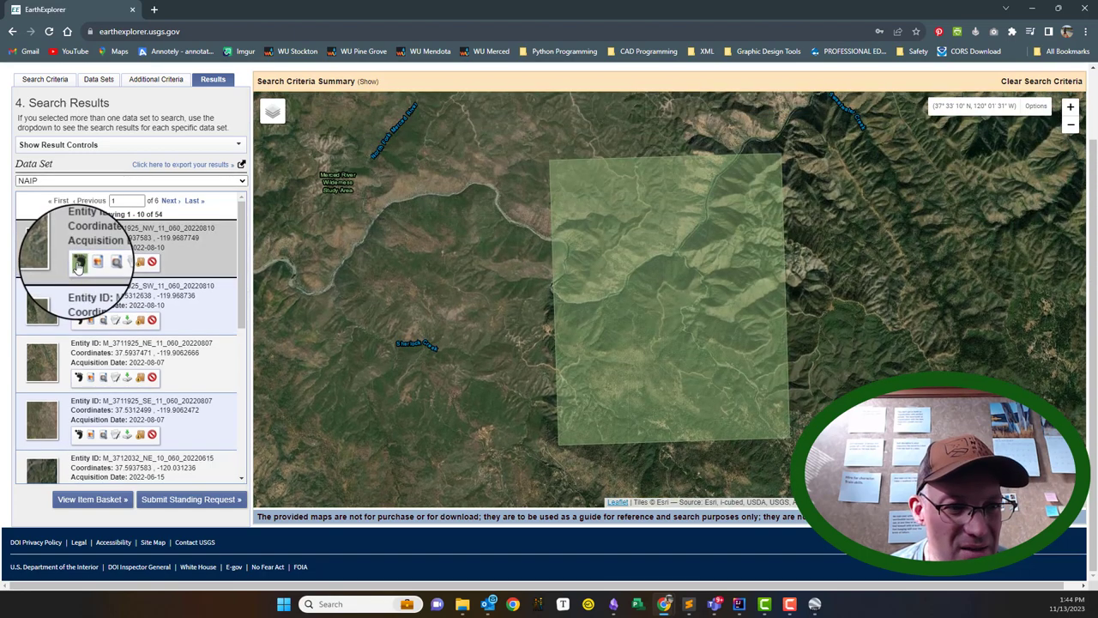
pyautogui.click(78, 321)
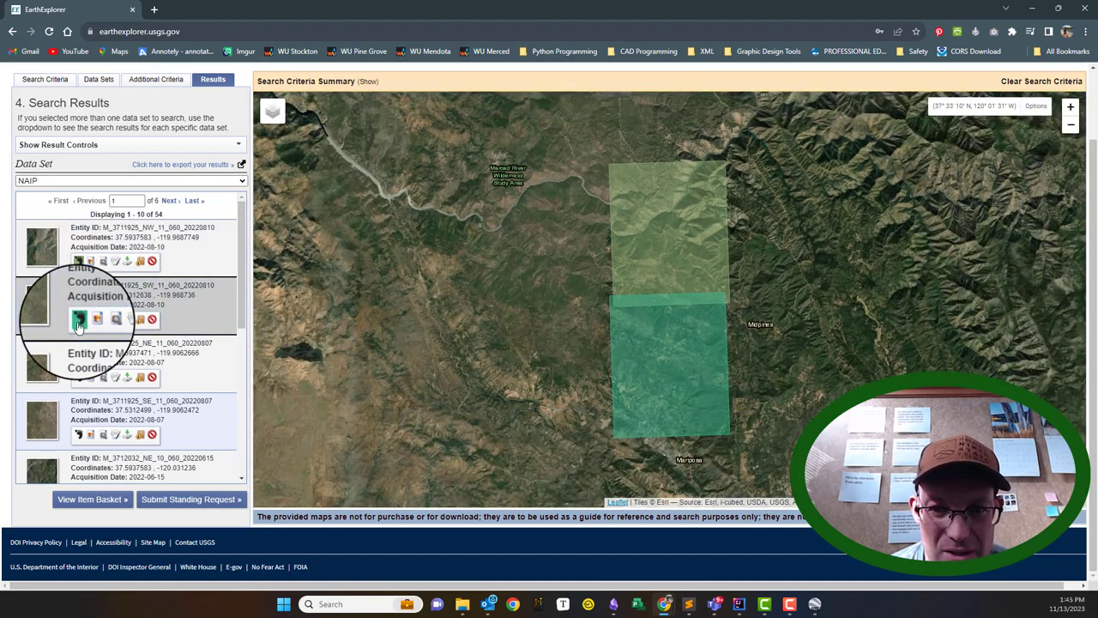
pyautogui.click(78, 377)
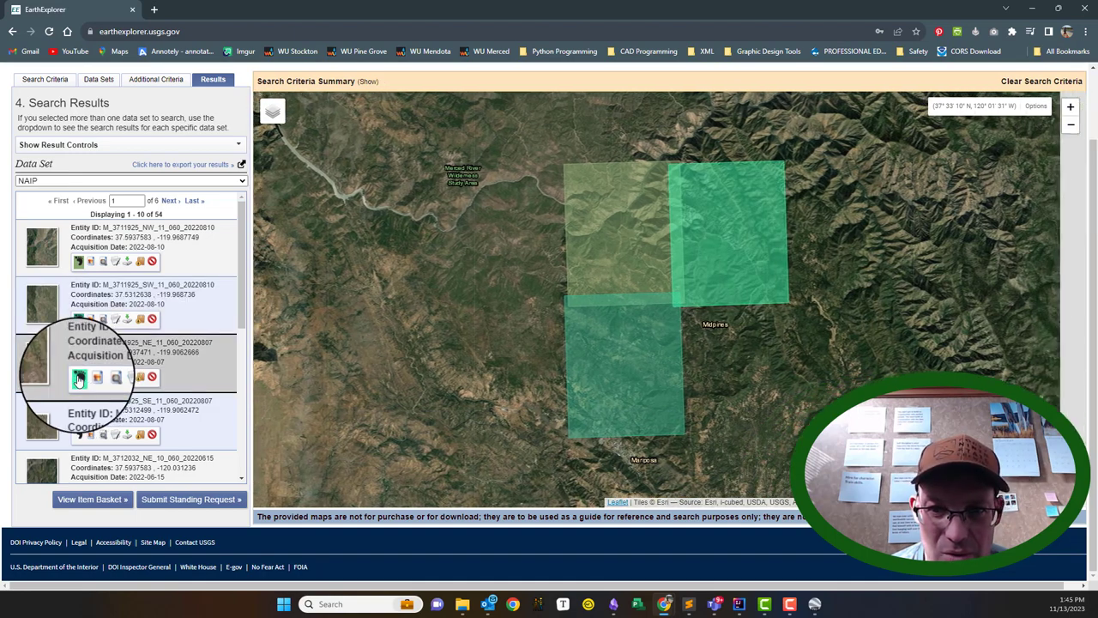
pyautogui.click(78, 435)
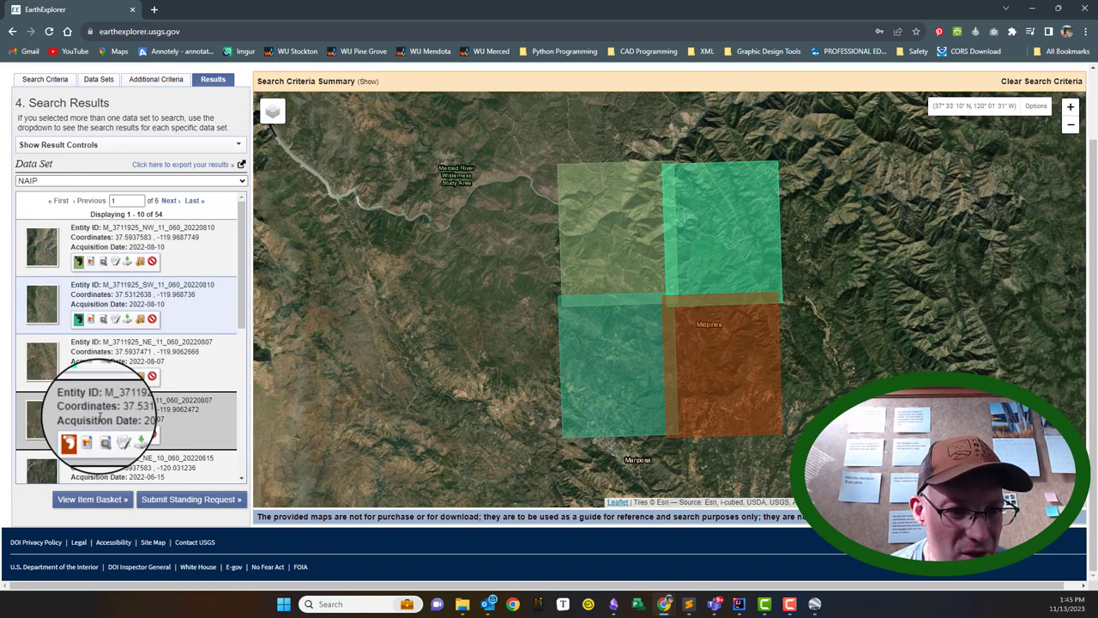
pyautogui.scroll(-2, 78, 403)
pyautogui.click(78, 378)
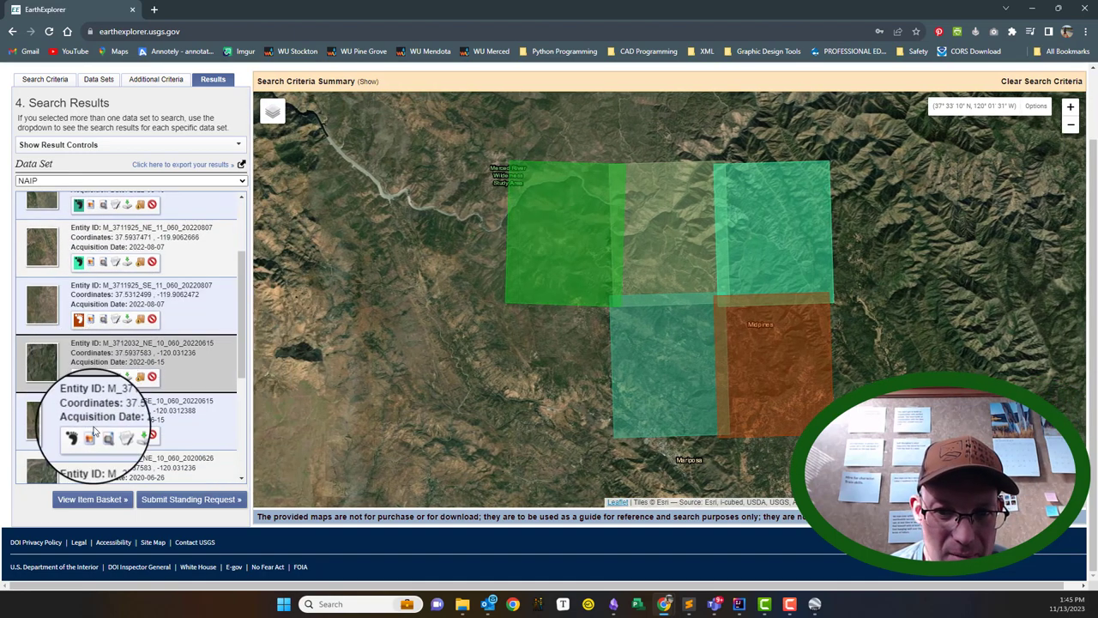
pyautogui.click(79, 435)
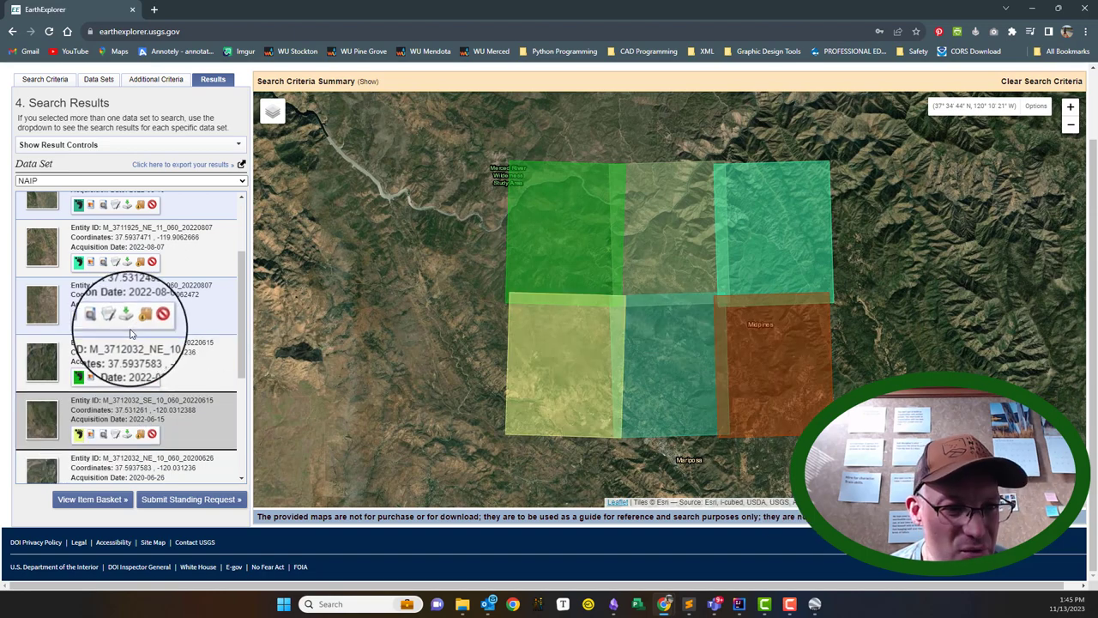
pyautogui.scroll(2, 110, 318)
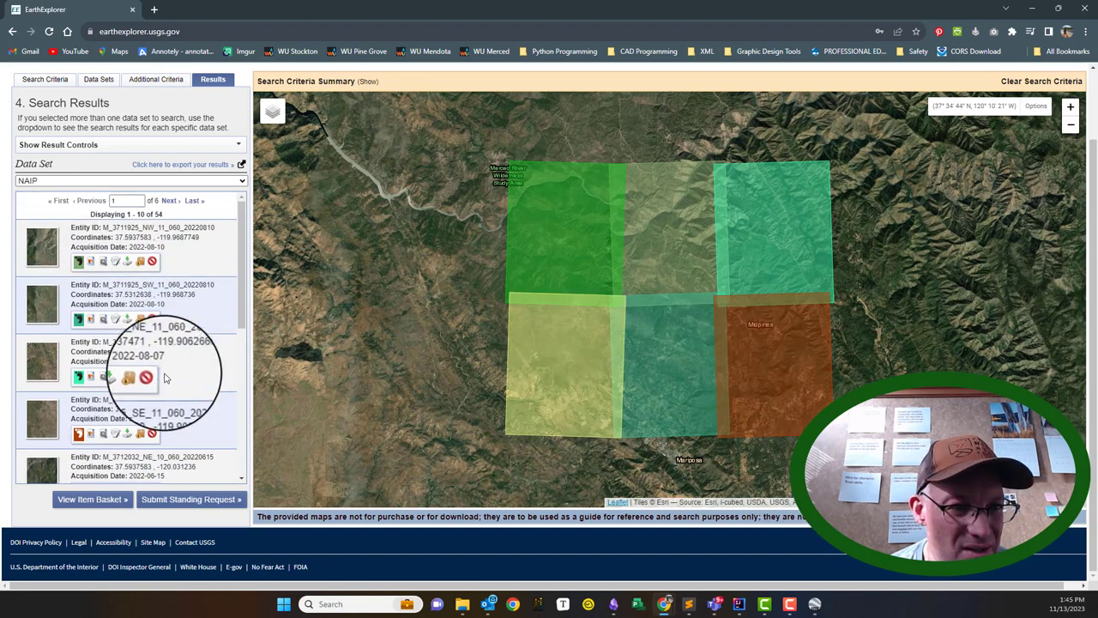
# Download the full-resolution image of scene M_3711925_NW_11_060_20220810 and close its download options
pyautogui.click(128, 263)
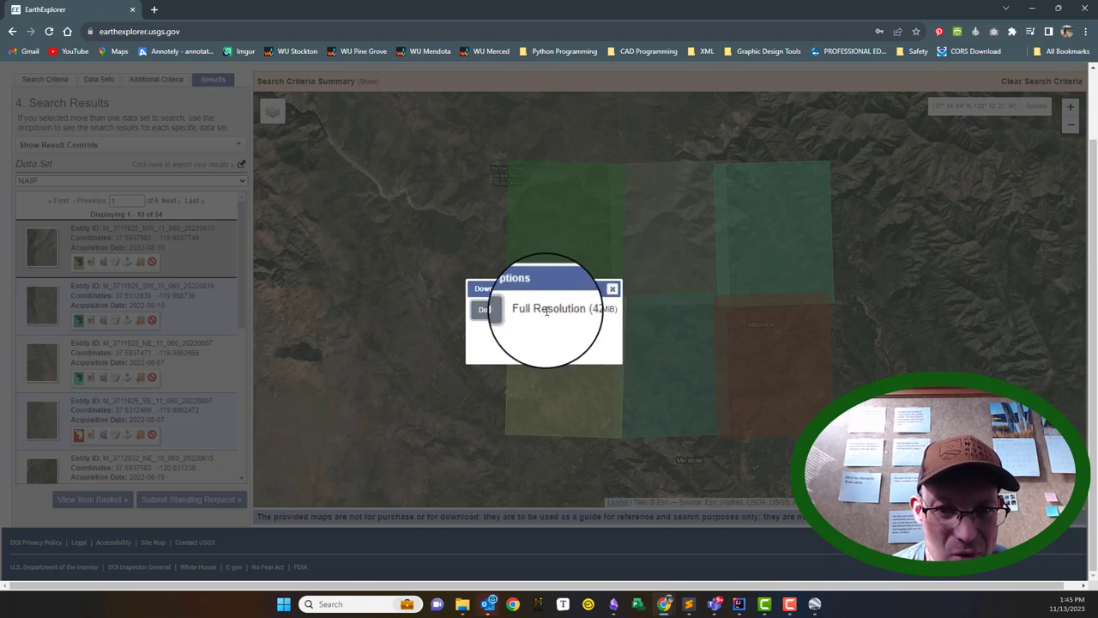
pyautogui.click(494, 309)
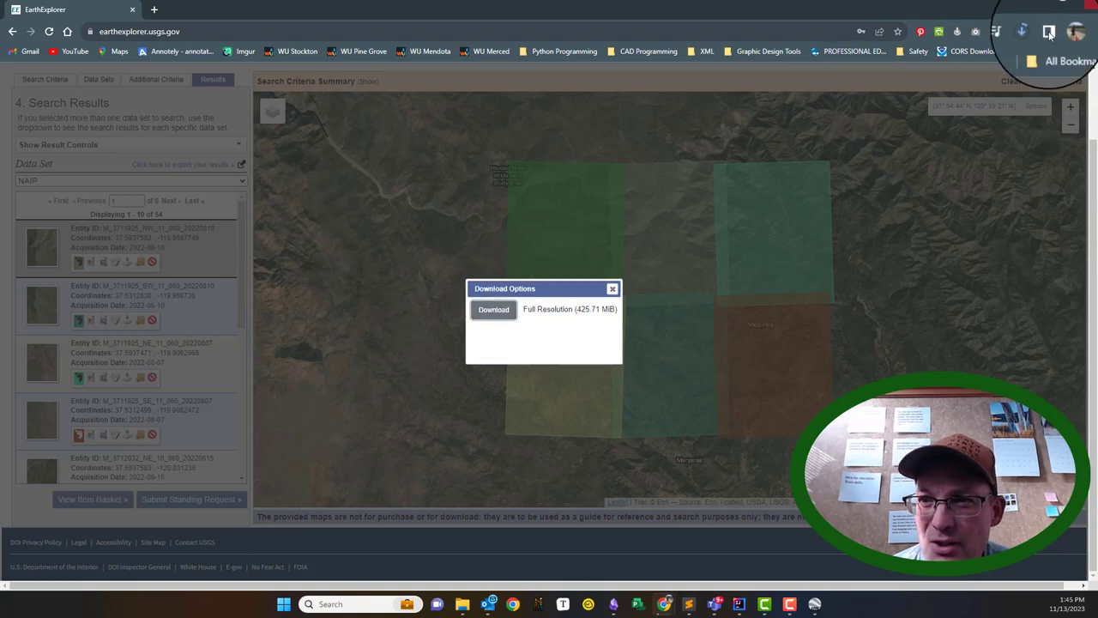
pyautogui.click(613, 290)
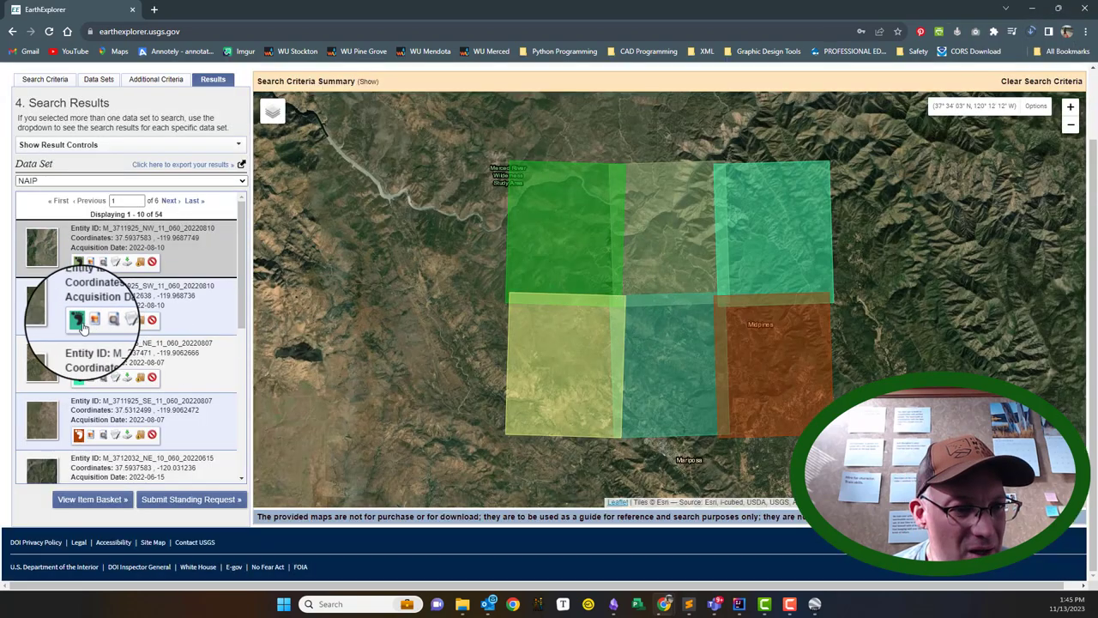
# Download the full-resolution image of scene M_3711925_SW_11_060_20220810 and close its download options
pyautogui.click(127, 321)
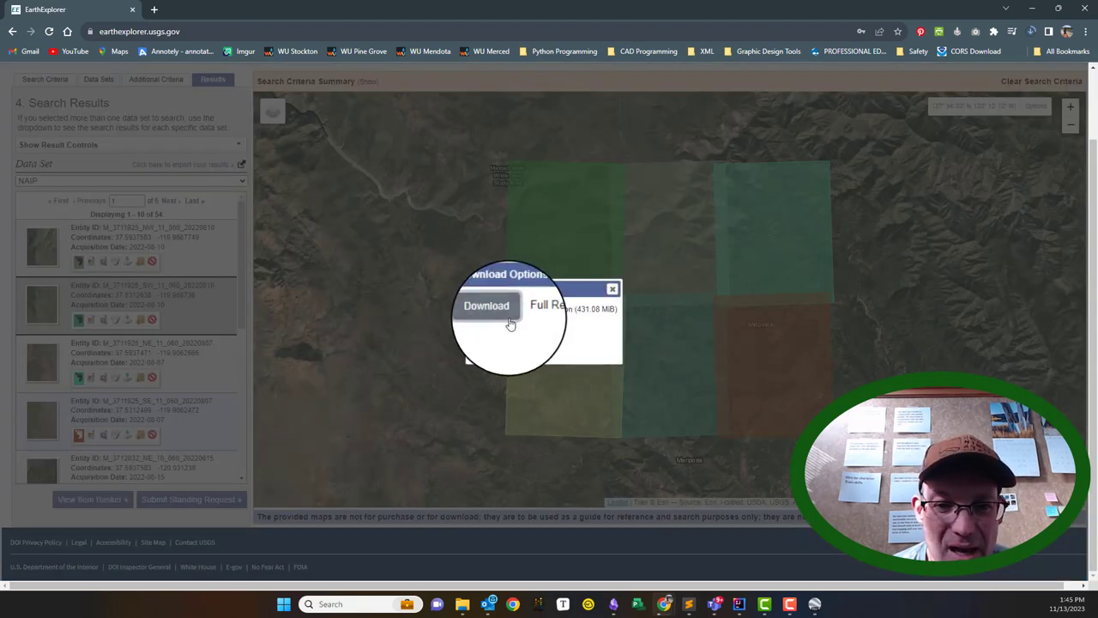
pyautogui.click(488, 306)
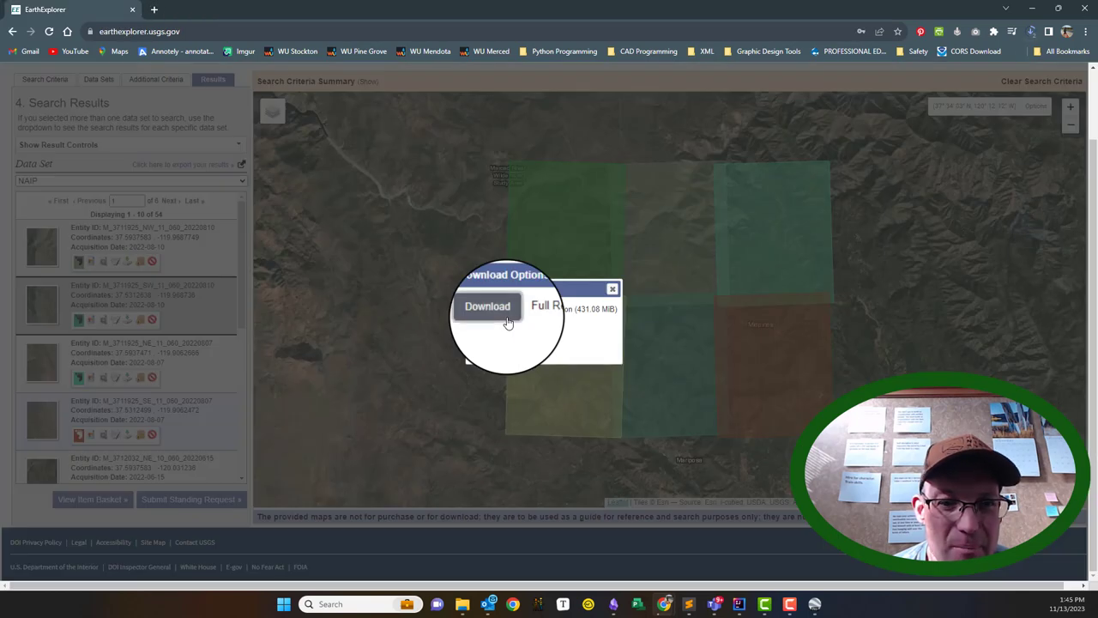
pyautogui.click(610, 289)
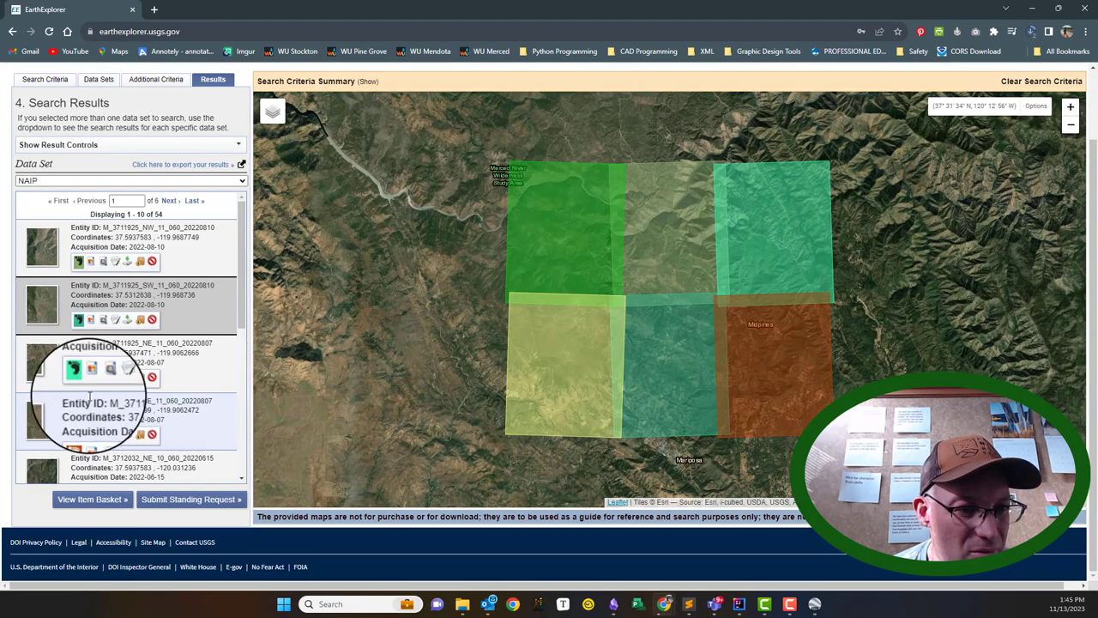
# Download the full-resolution image of scene M_3711925_NE_11_060_20220807 and close its download options
pyautogui.click(127, 376)
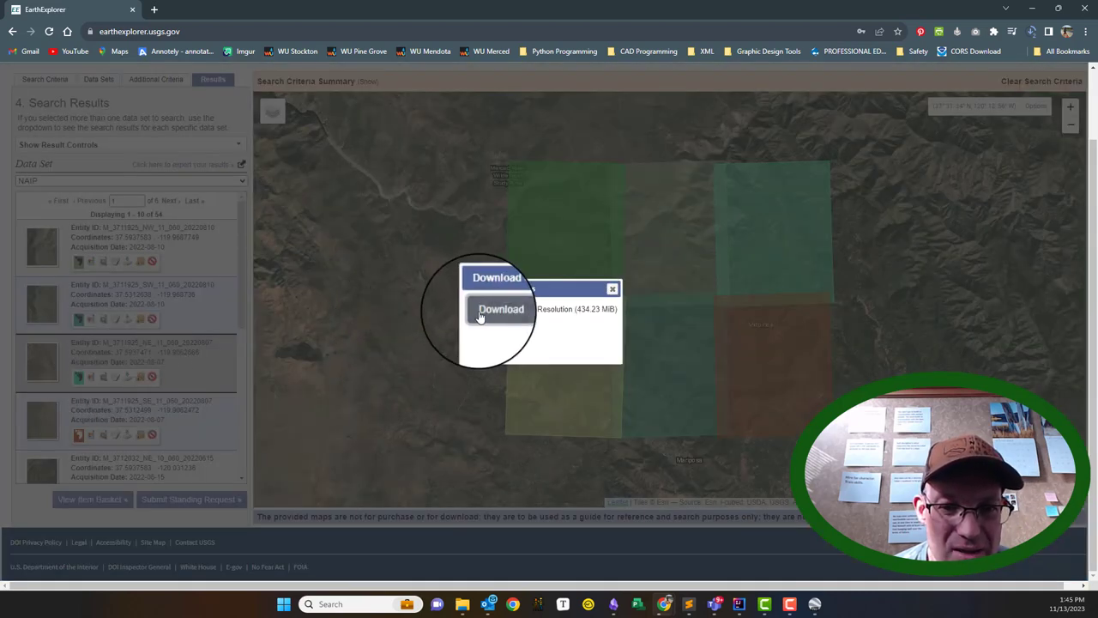
pyautogui.click(490, 310)
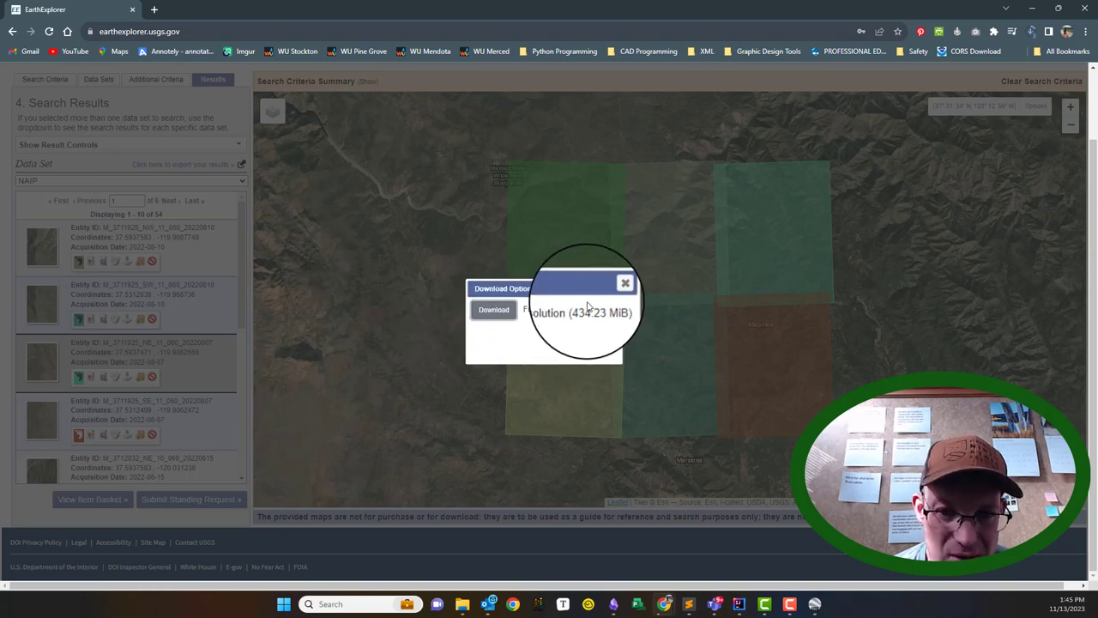
pyautogui.click(613, 290)
# Download the full-resolution image of scene M_3711925_SE_11_060_20220807 and close its download options
pyautogui.scroll(-3, 128, 369)
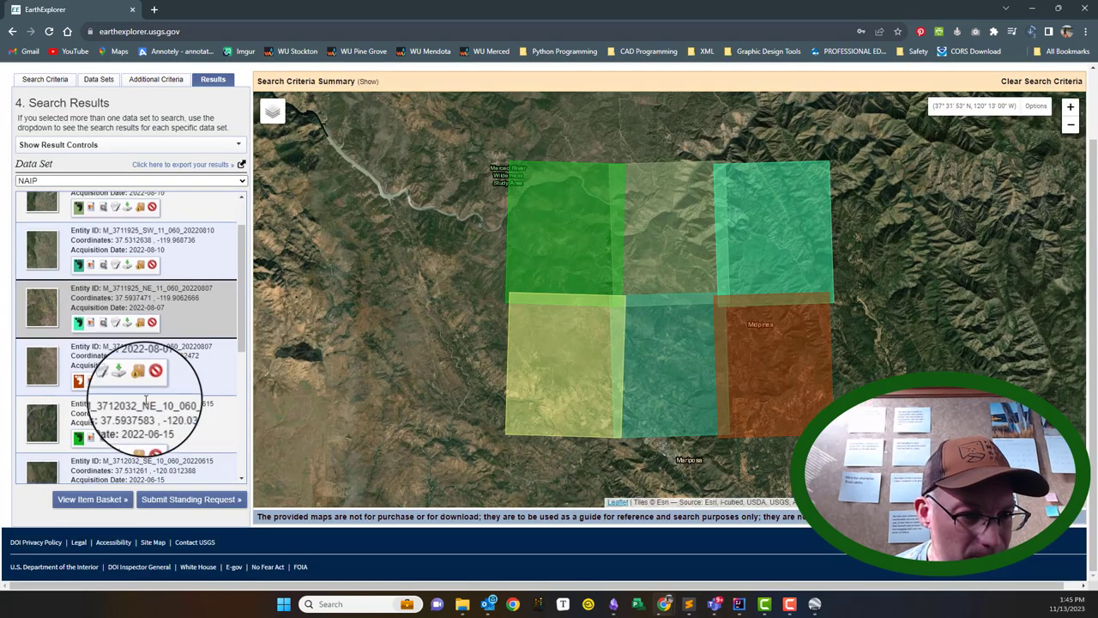
pyautogui.click(128, 319)
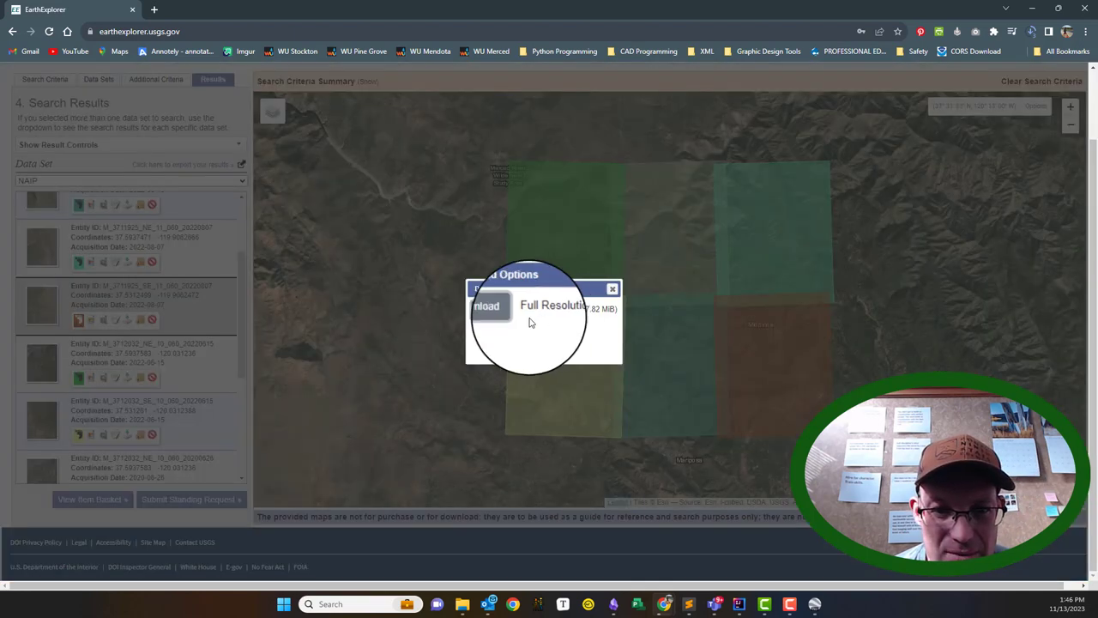
pyautogui.click(499, 317)
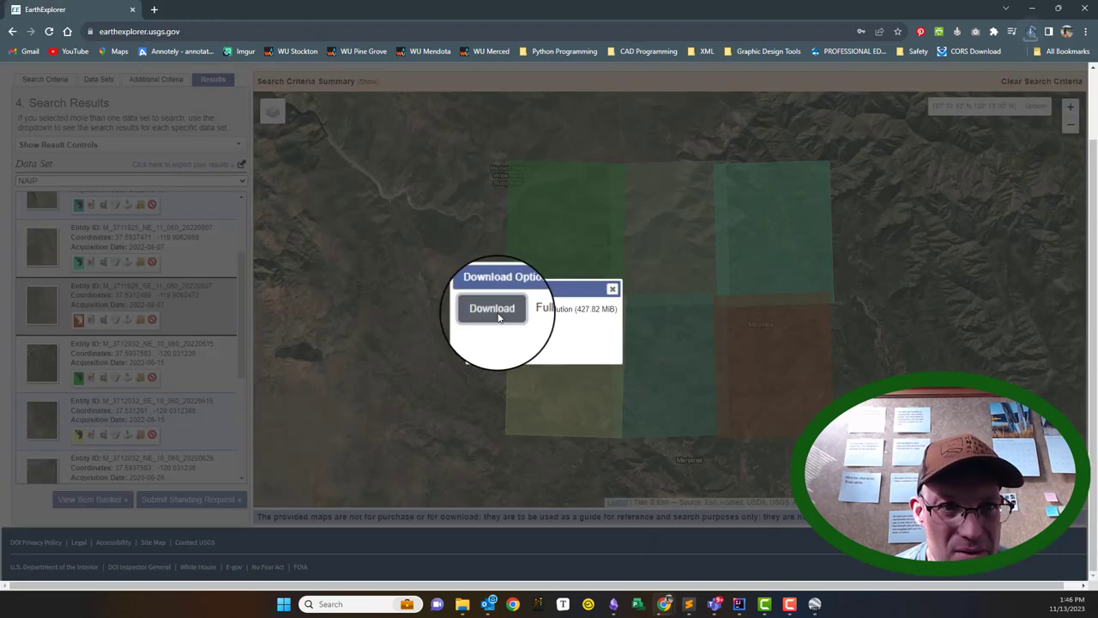
pyautogui.click(614, 286)
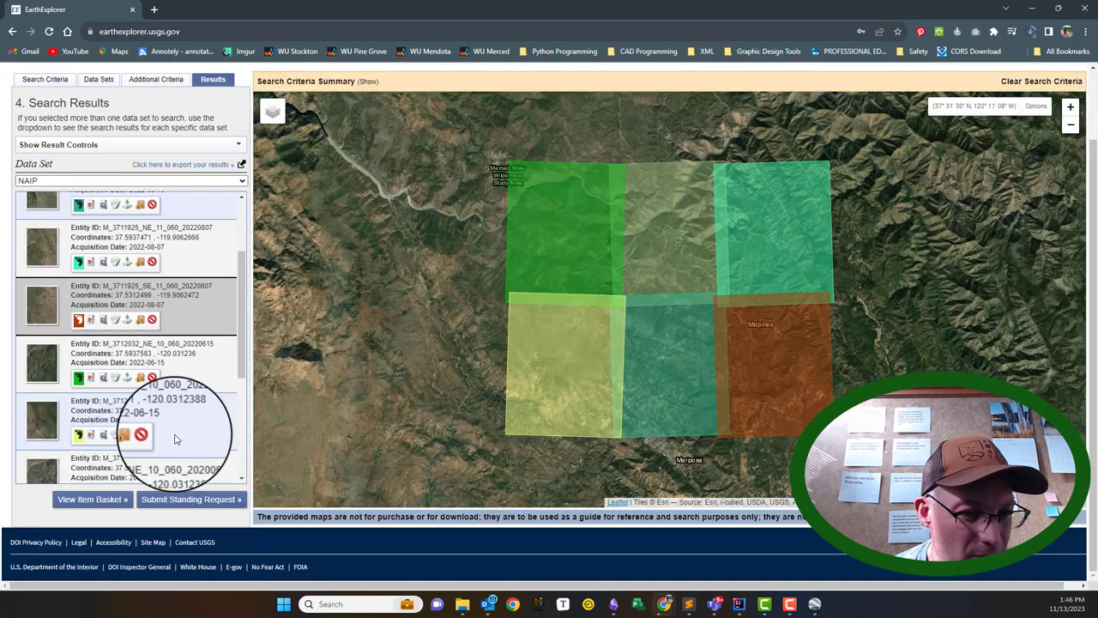
# Download the full-resolution image of scene M_3712032_SE_10_060_20220615 and close its download options
pyautogui.scroll(-1, 137, 403)
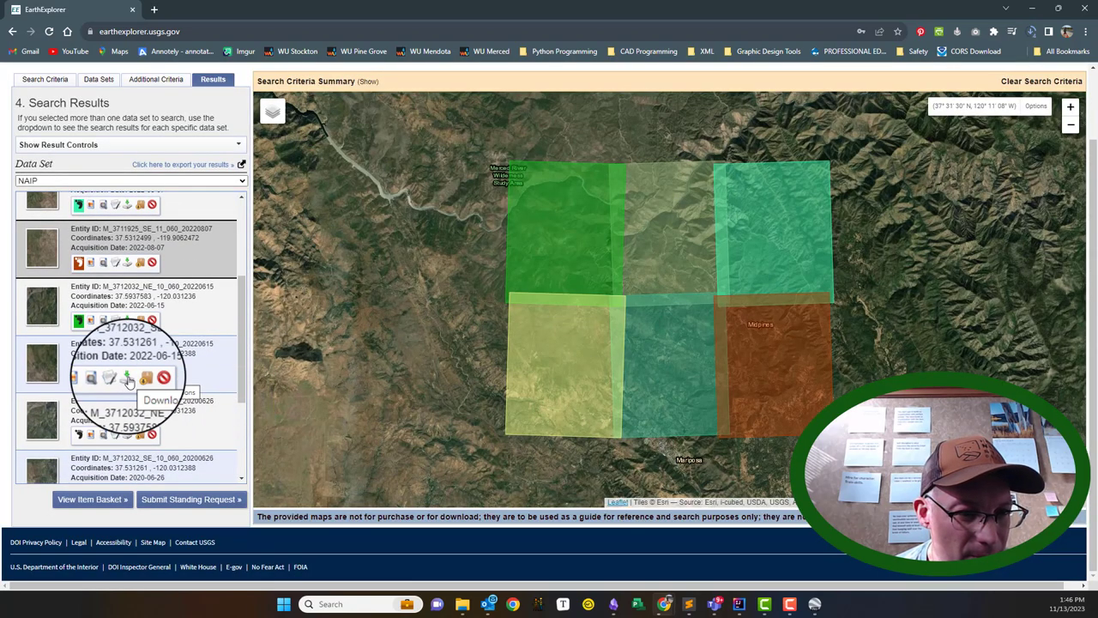
pyautogui.click(129, 382)
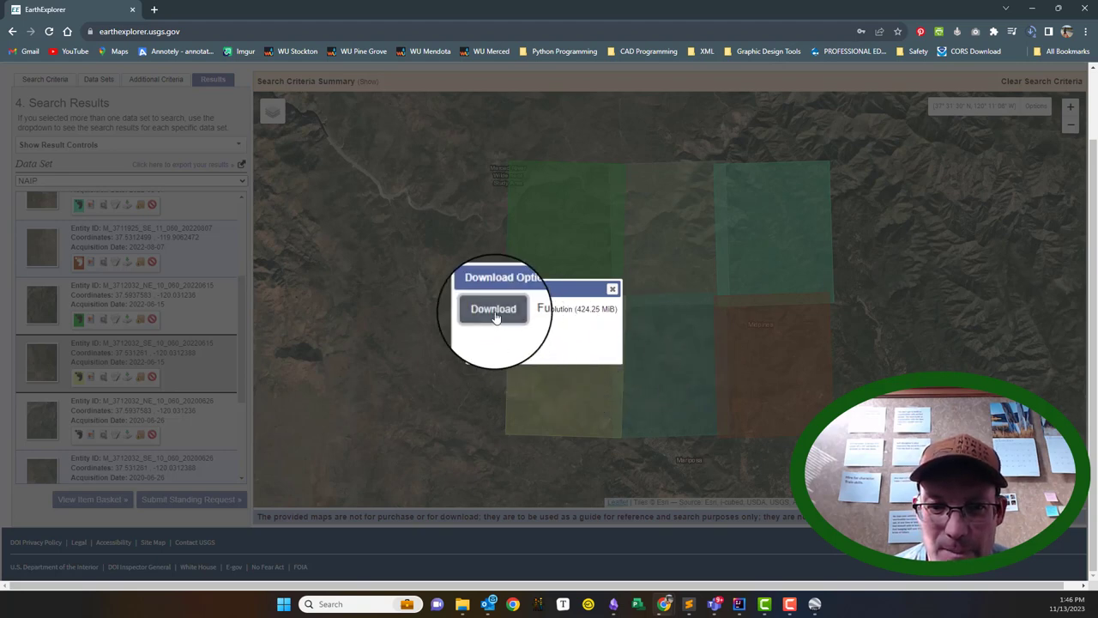
pyautogui.click(495, 315)
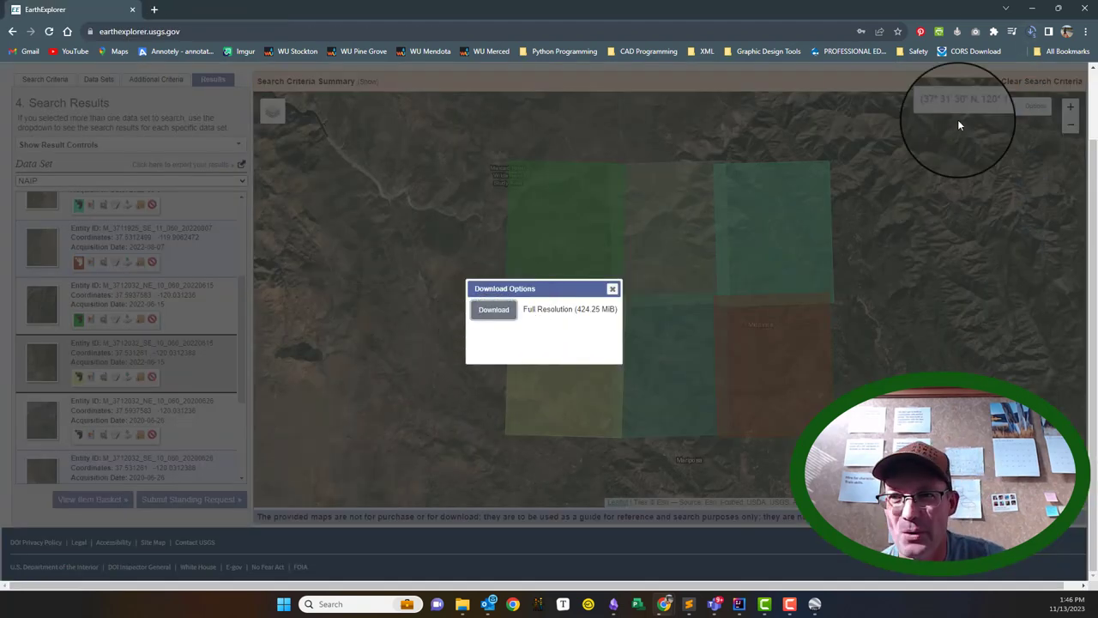
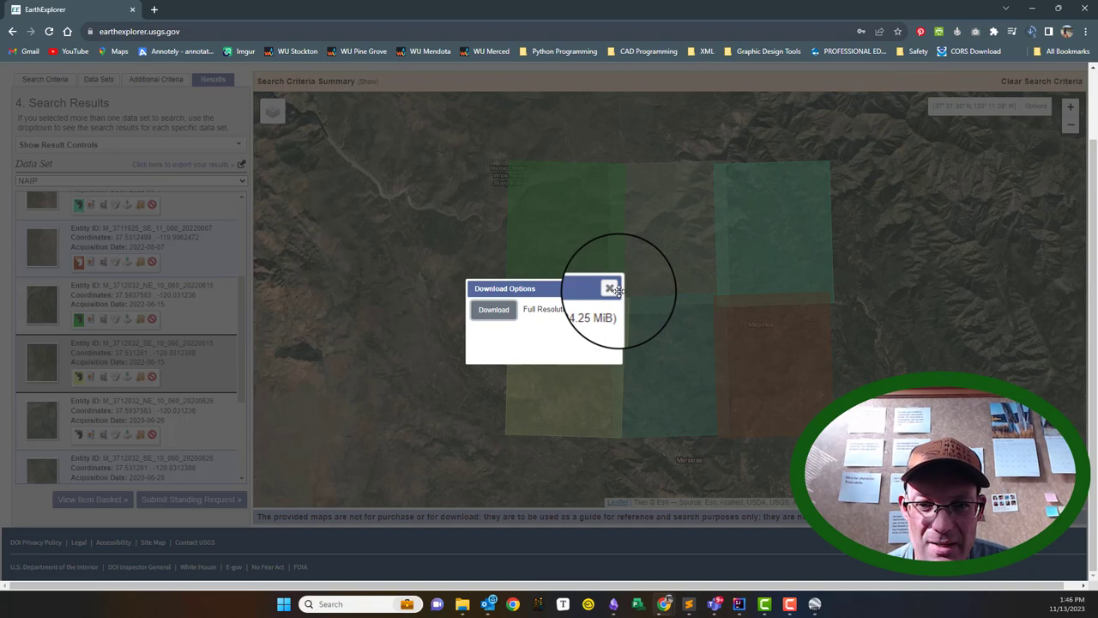
pyautogui.click(612, 291)
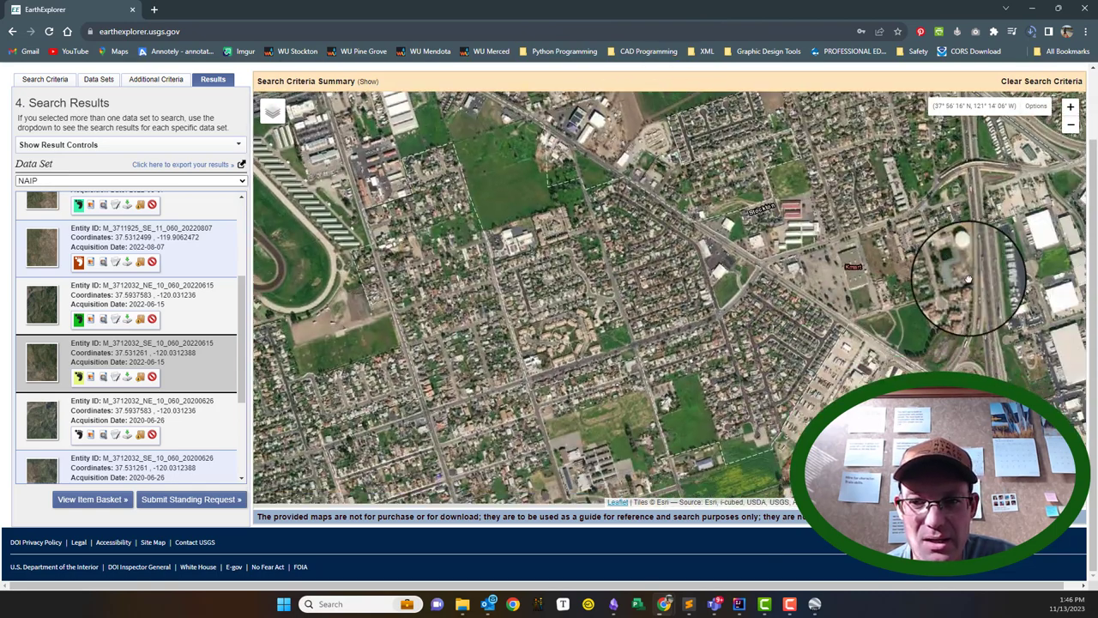
# Replace the old search polygon with the map extent around Stockton's large green field, 37° 56' 19" to 42" N, 121° 14' 32" to 15' 28" W
pyautogui.moveTo(967, 279); pyautogui.dragTo(1048, 441)
pyautogui.scroll(2, 590, 344)
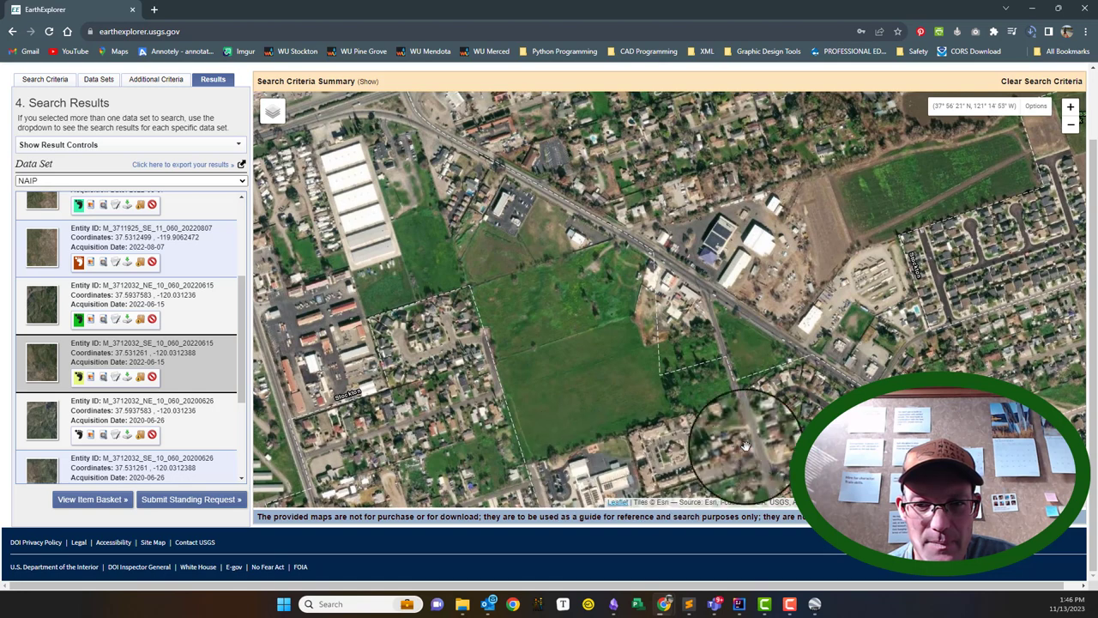
pyautogui.moveTo(697, 343)
pyautogui.mouseDown()
pyautogui.moveTo(678, 345)
pyautogui.moveTo(687, 356)
pyautogui.mouseUp()
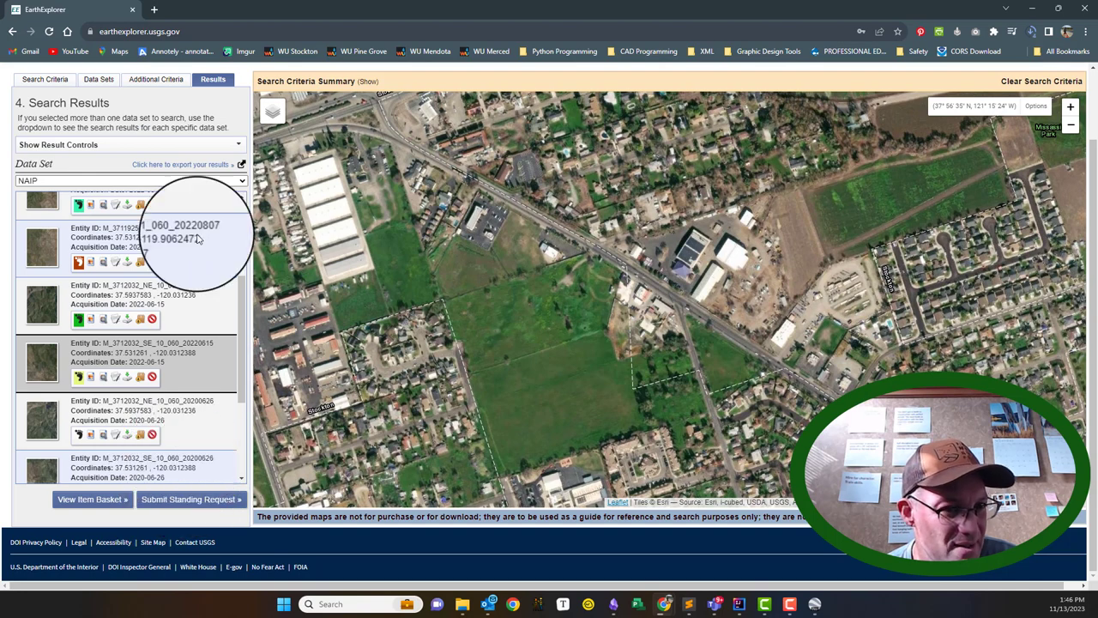
pyautogui.click(55, 80)
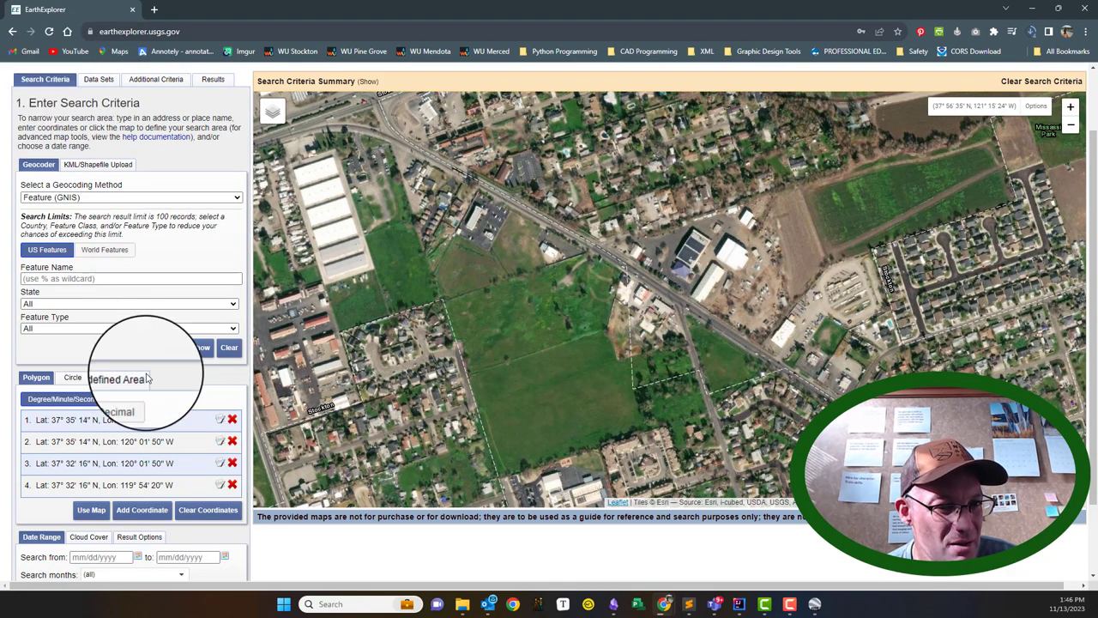
pyautogui.click(224, 514)
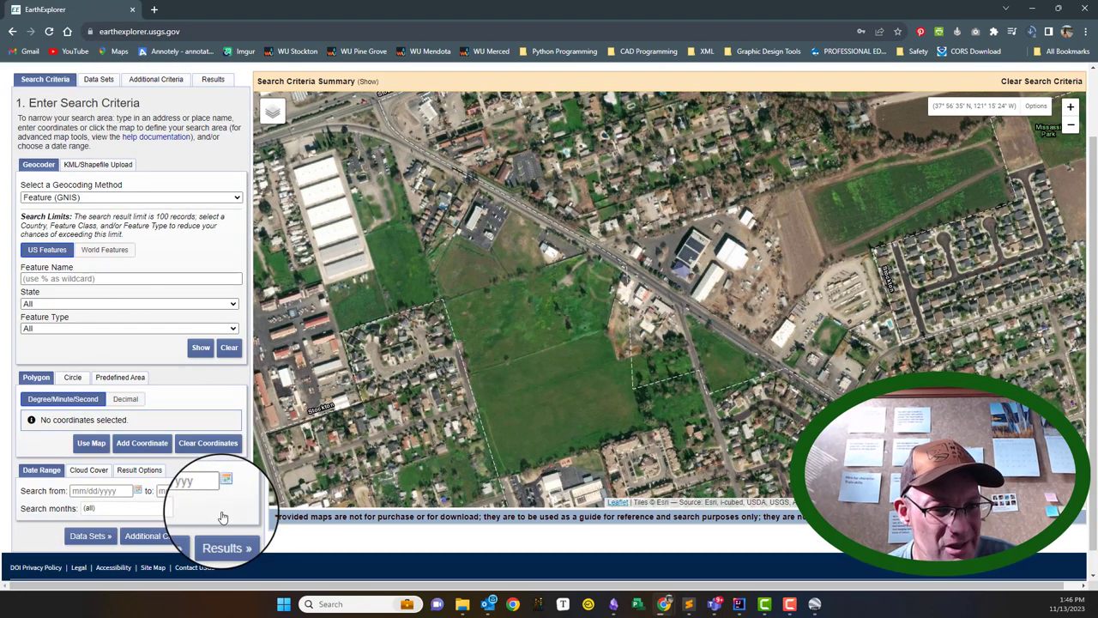
pyautogui.click(89, 444)
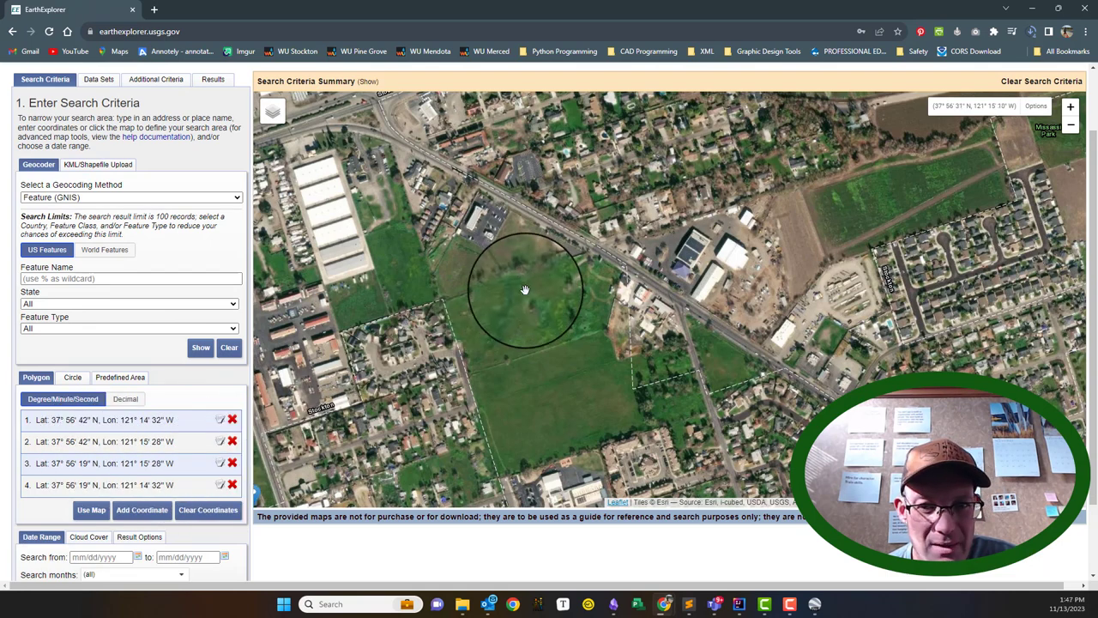
# Deselect the NAIP data set and search the new area for High Resolution Orthoimagery only
pyautogui.scroll(-2, 514, 296)
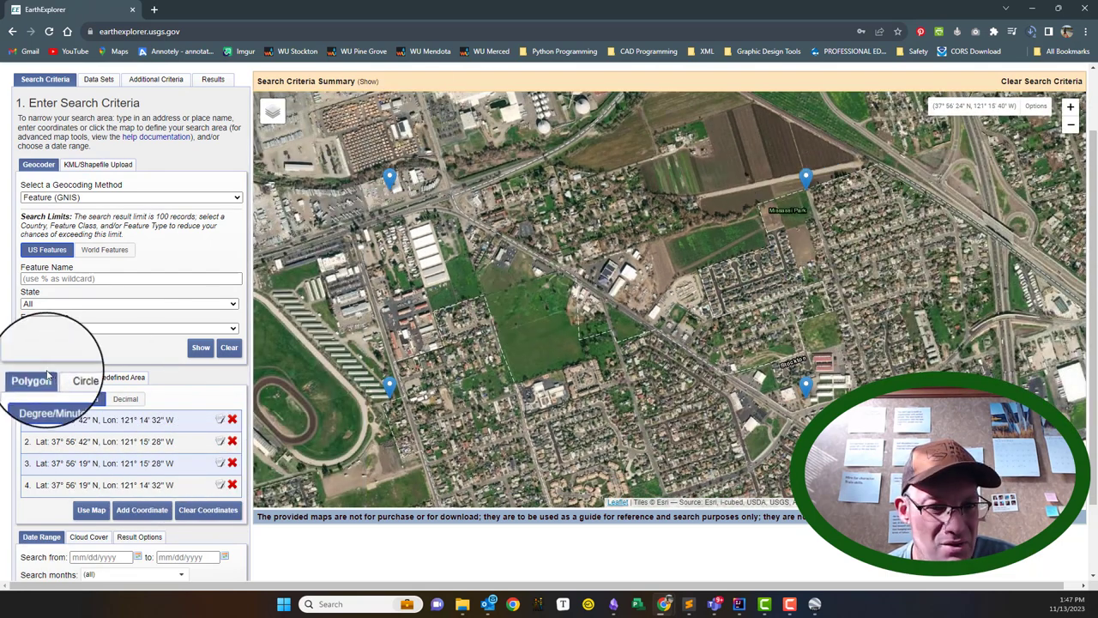
pyautogui.scroll(-1, 93, 549)
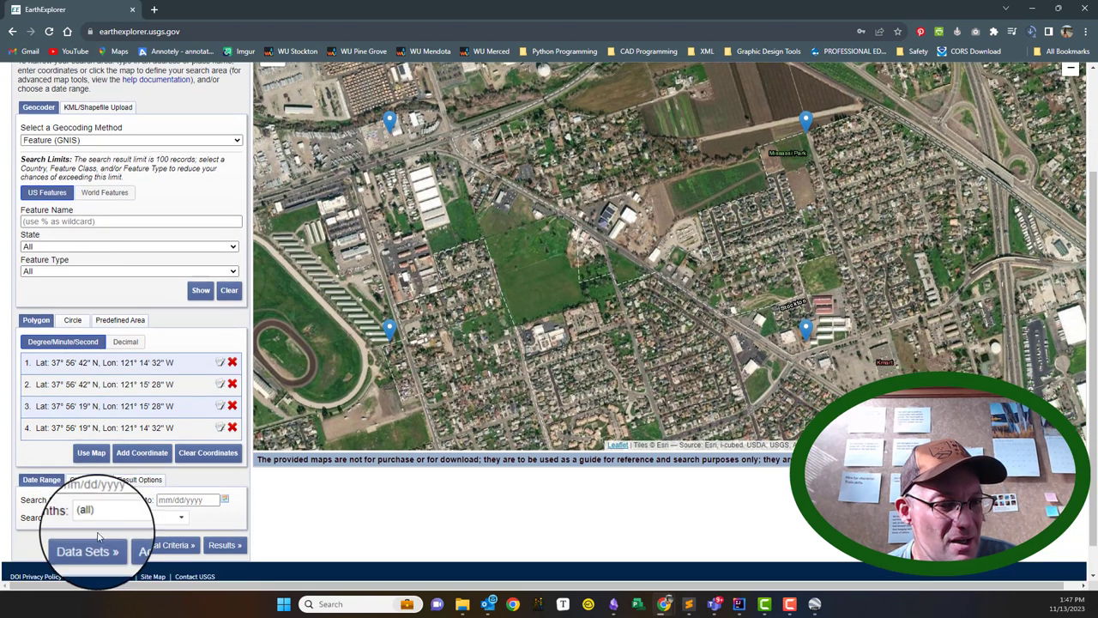
pyautogui.click(91, 544)
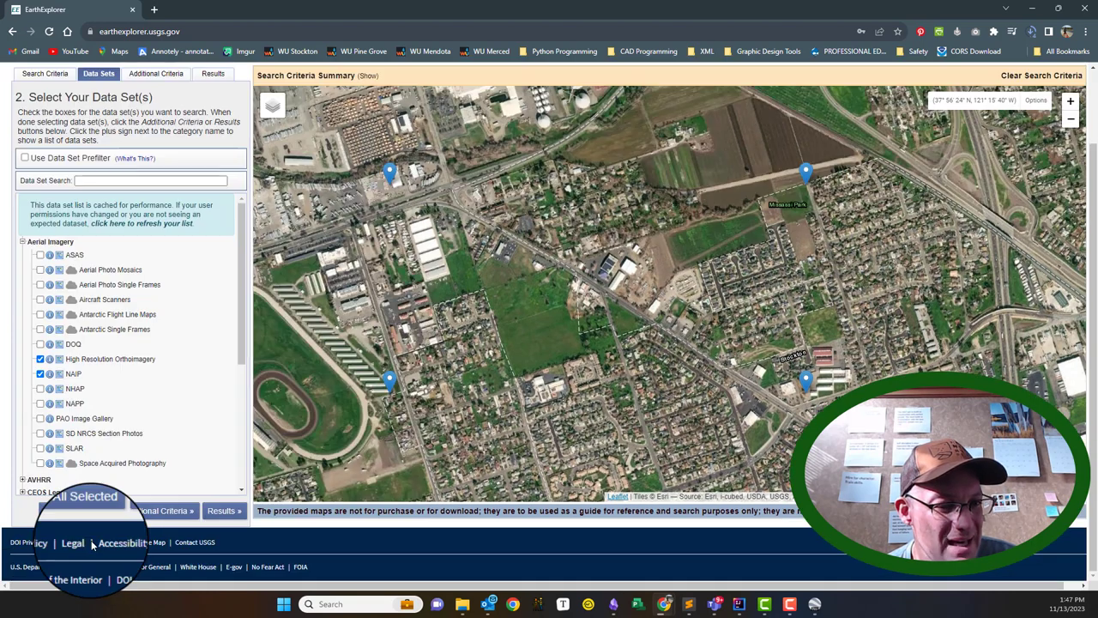
pyautogui.click(41, 375)
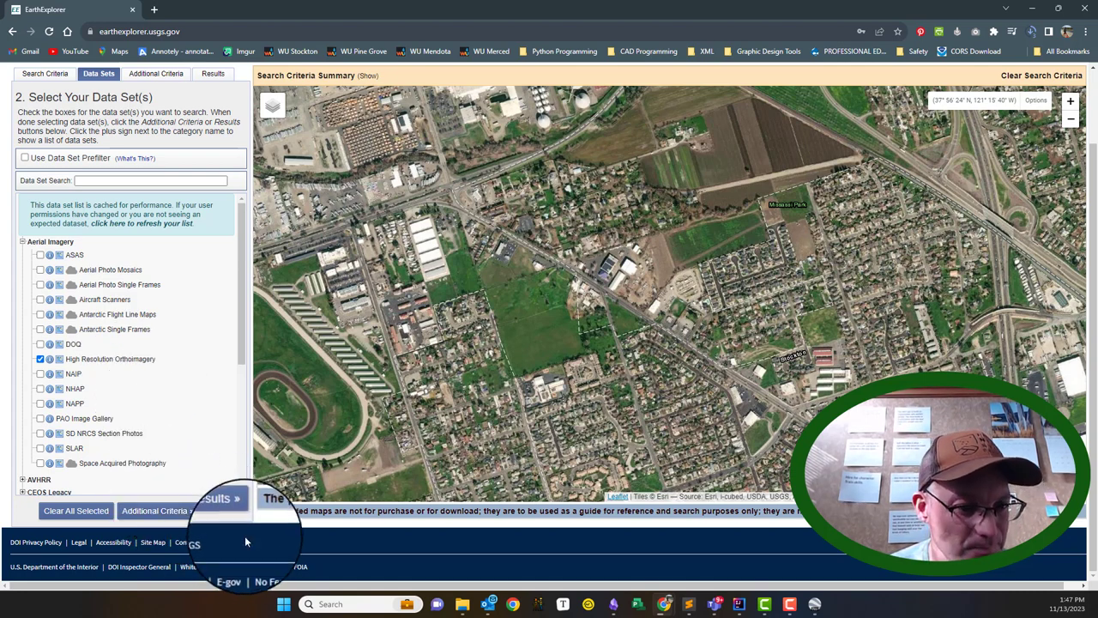
pyautogui.click(223, 507)
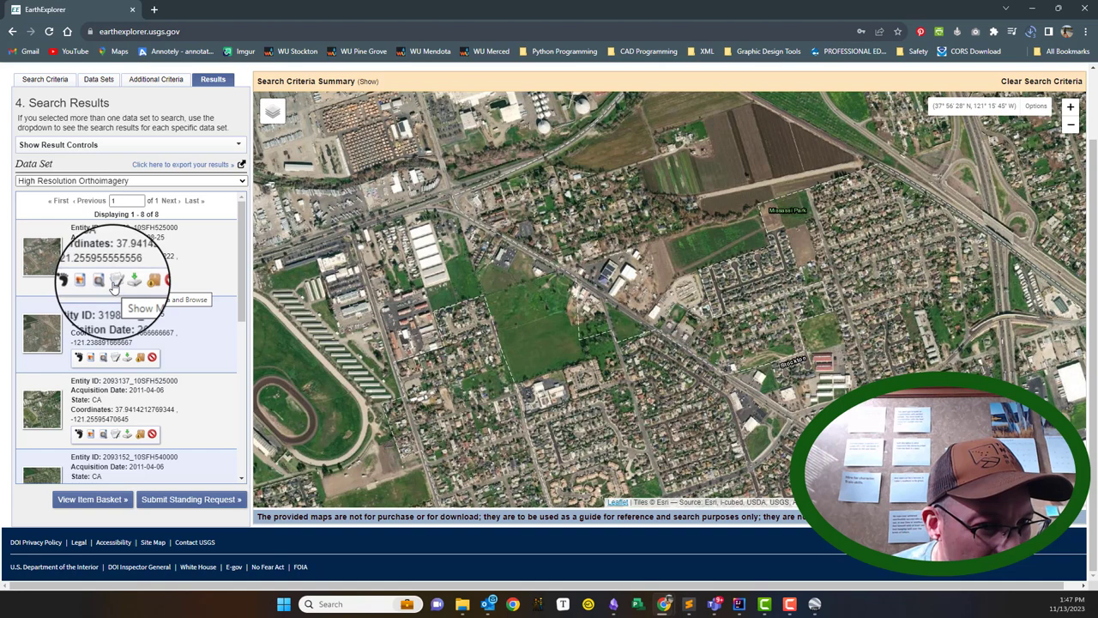
# Examine the metadata and preview of scene 3198658_10SFH525000, including its resolution, and close the full display
pyautogui.click(115, 283)
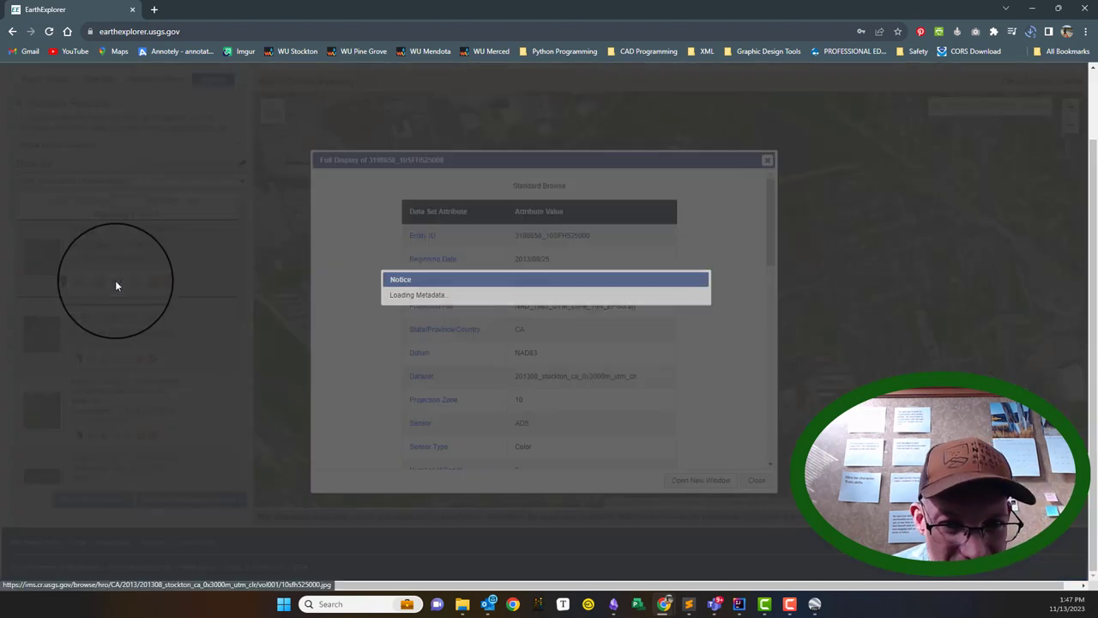
pyautogui.scroll(-2, 572, 343)
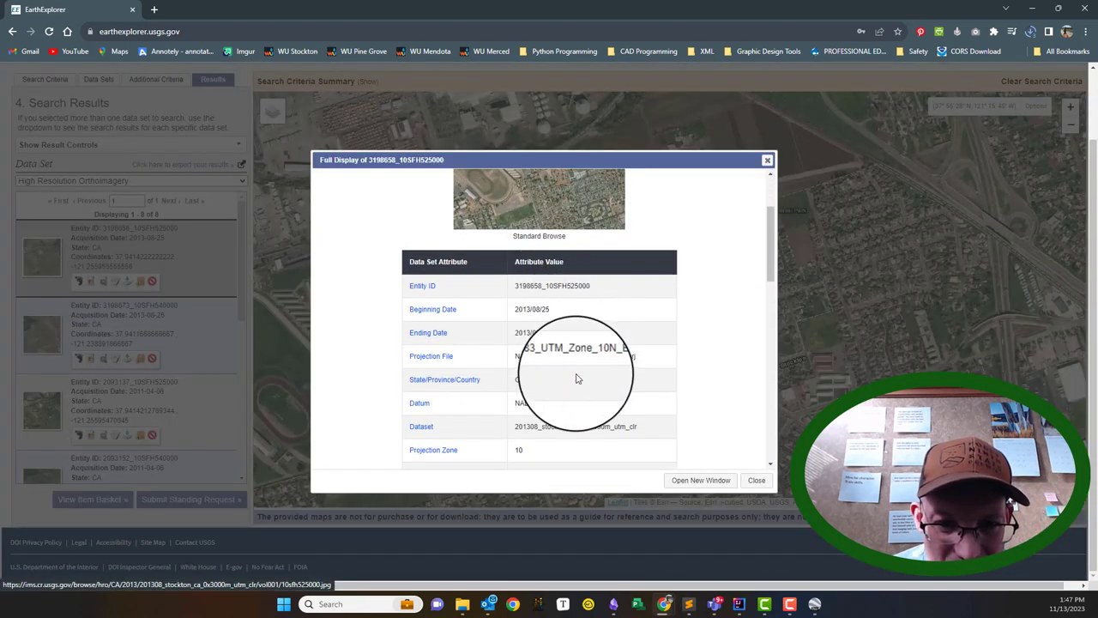
pyautogui.scroll(-2, 490, 396)
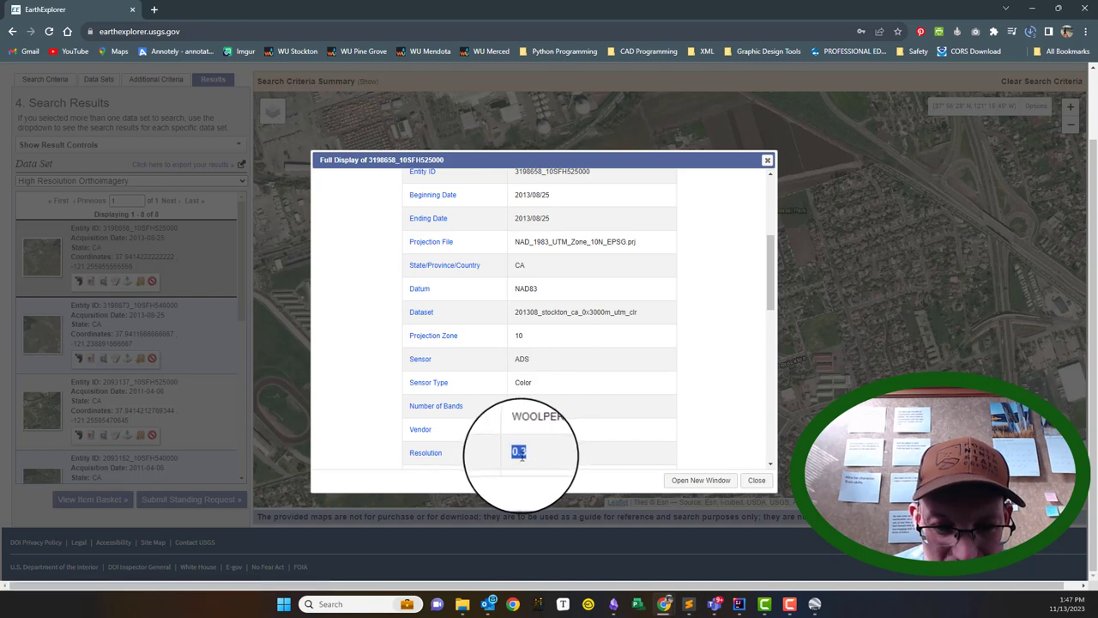
pyautogui.scroll(3, 542, 422)
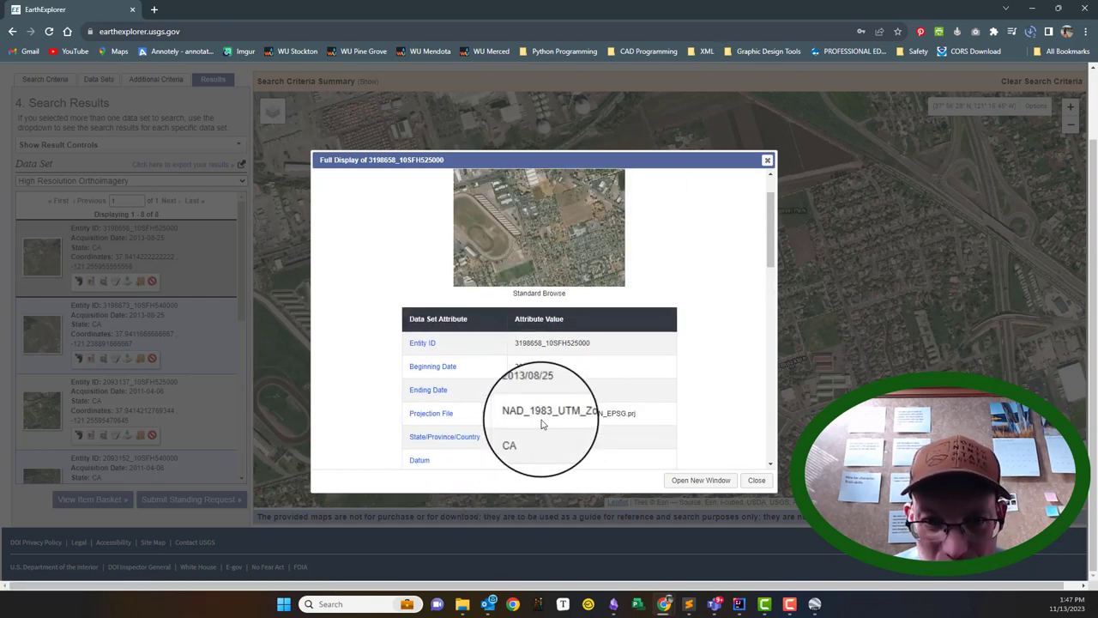
pyautogui.scroll(1, 542, 422)
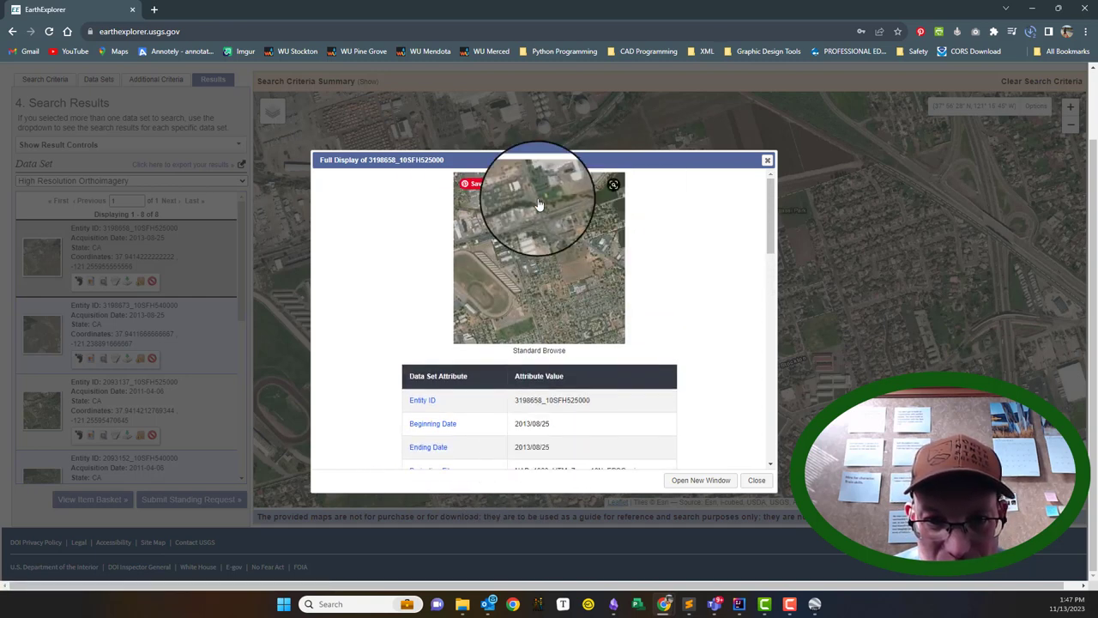
pyautogui.click(768, 161)
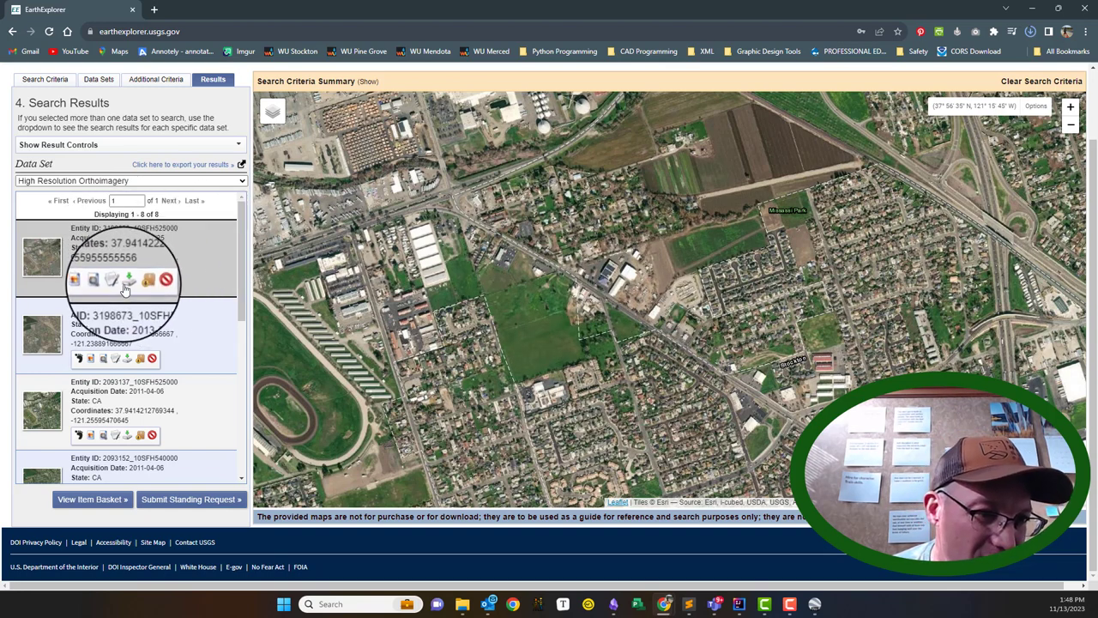
# Show the footprints of the two 2013-08-25 scenes, download the Standard ZIP of 3198658_10SFH525000 and close its download options
pyautogui.click(78, 284)
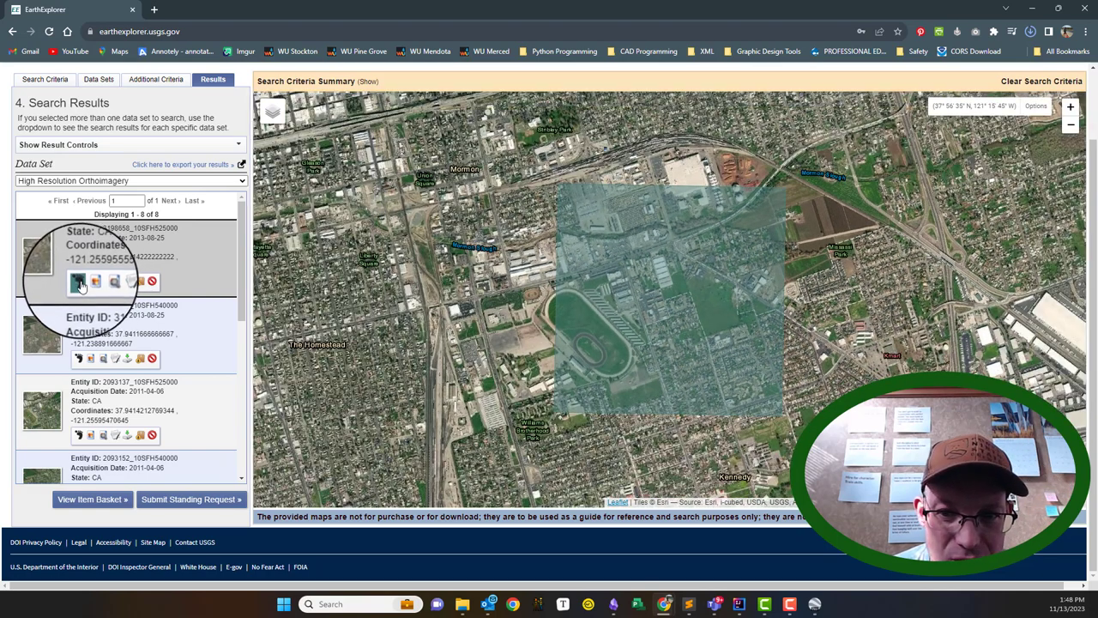
pyautogui.click(78, 359)
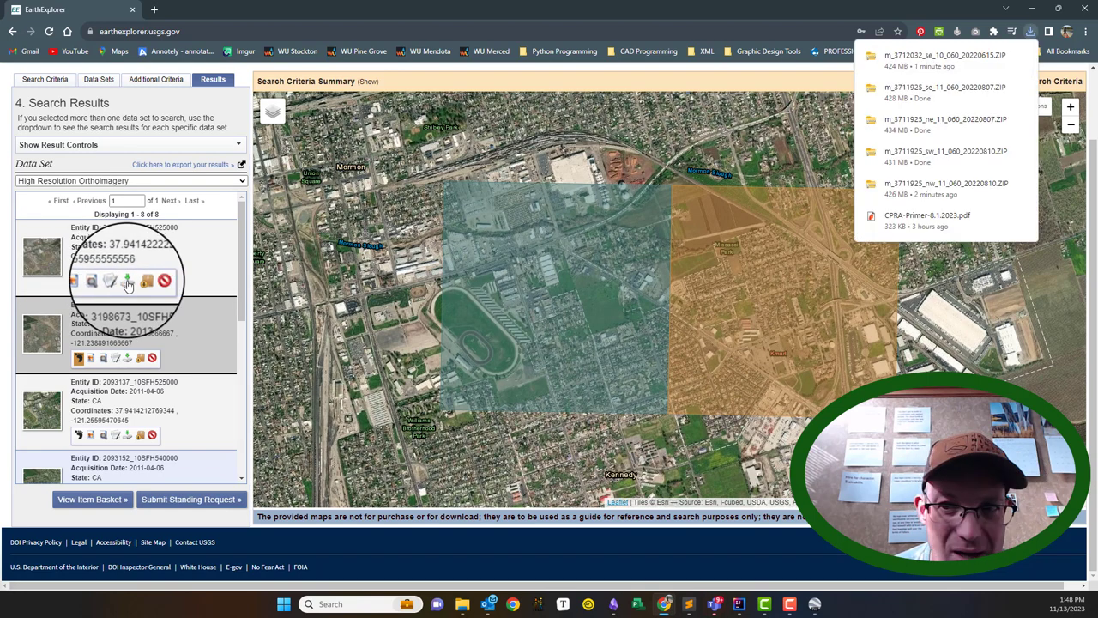
pyautogui.click(129, 284)
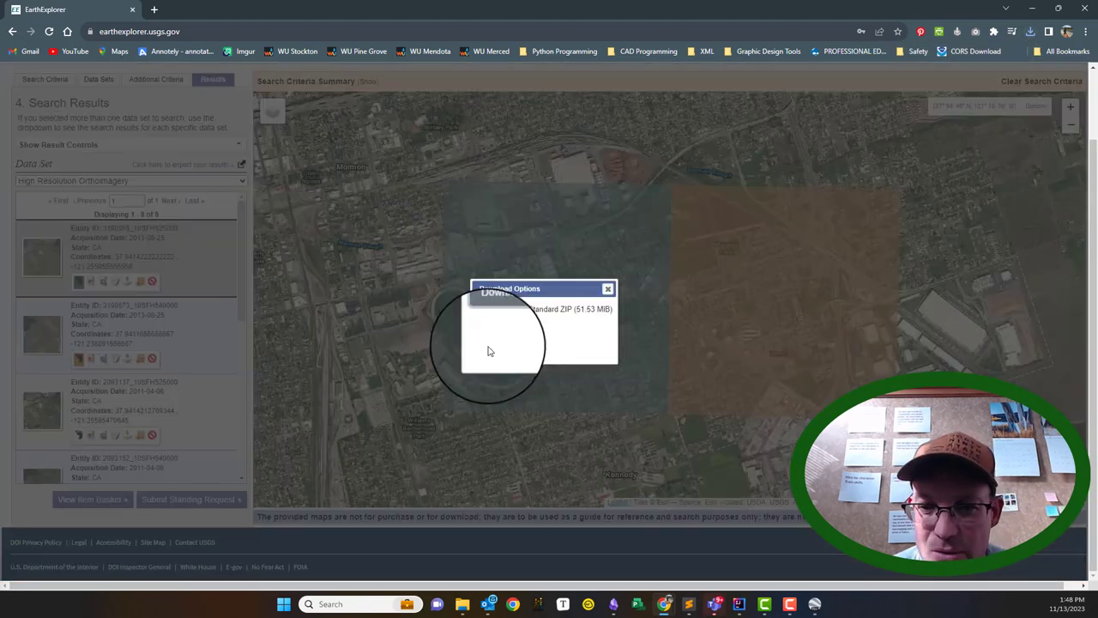
pyautogui.click(499, 310)
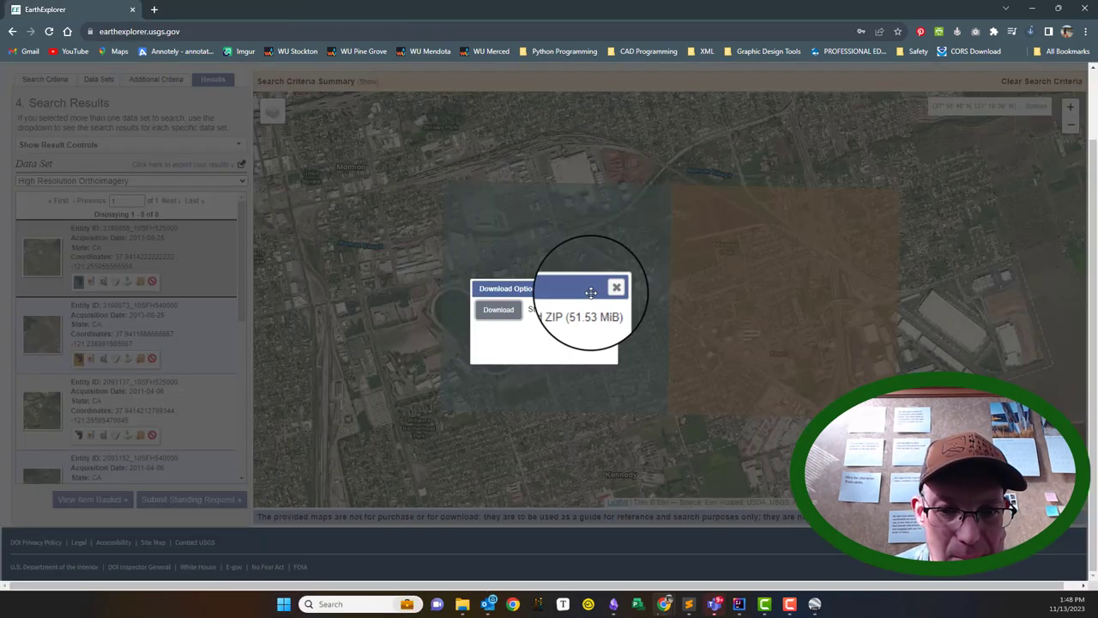
pyautogui.click(609, 290)
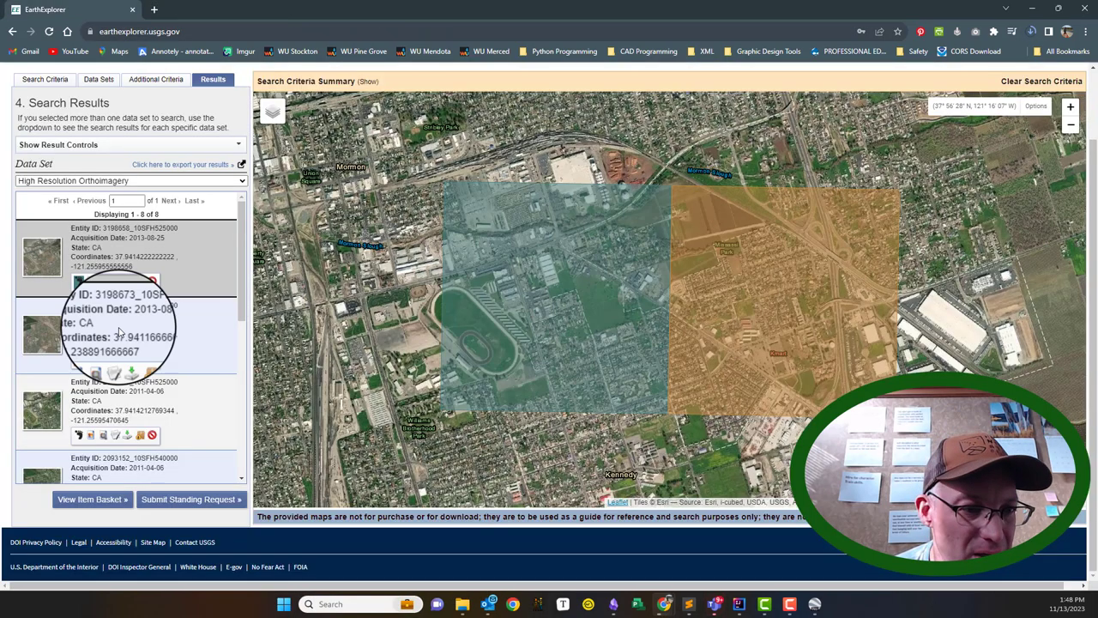
# Download the Standard ZIP of scene 3198673_10SFH540000 and return to the EarthExplorer page
pyautogui.click(127, 358)
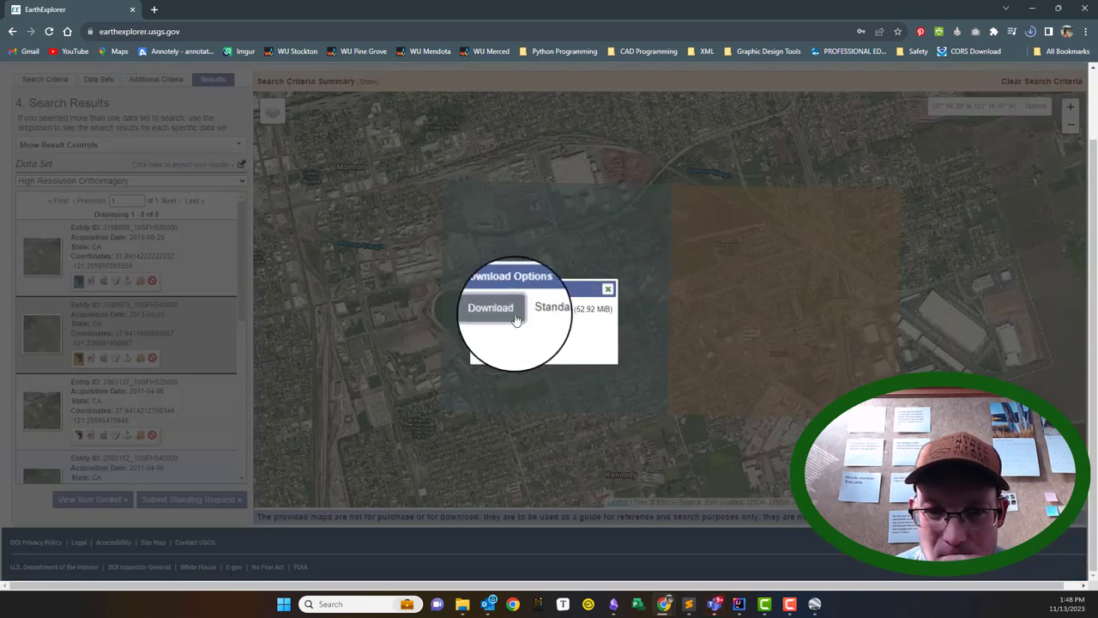
pyautogui.click(515, 319)
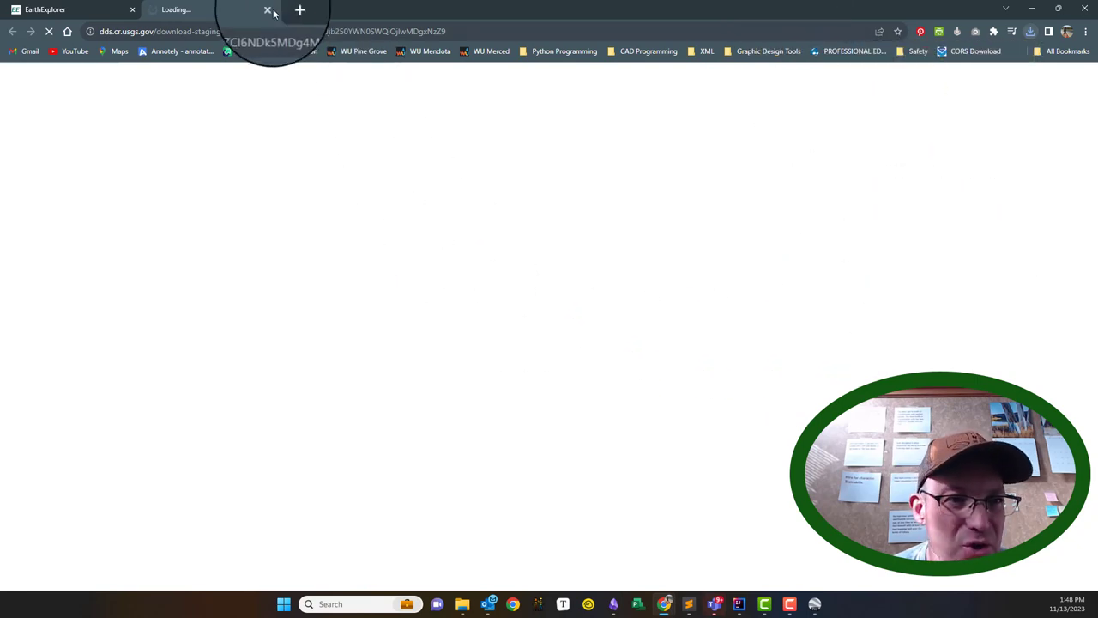
pyautogui.click(47, 11)
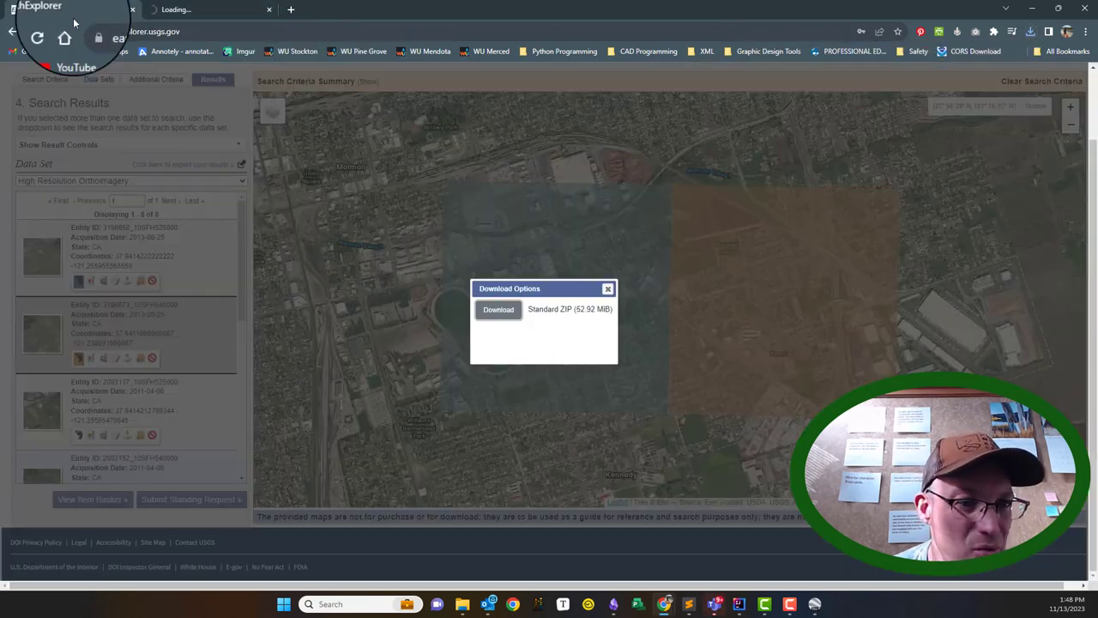
# Close the download options and search the same area with only the NAIP data set selected
pyautogui.click(606, 291)
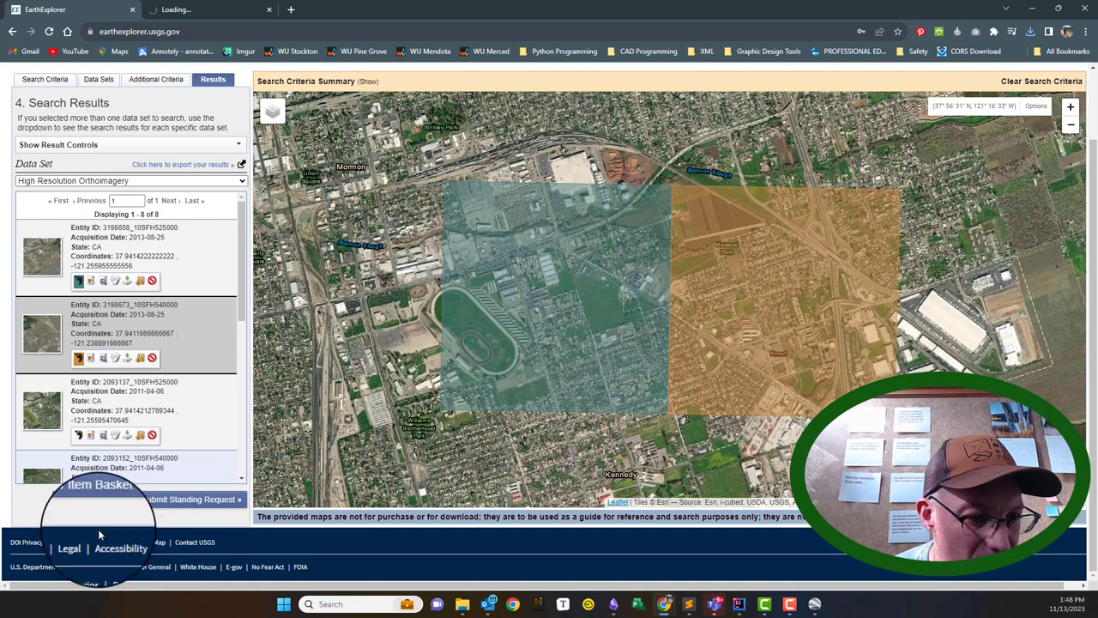
pyautogui.scroll(-3, 134, 463)
pyautogui.scroll(2, 135, 463)
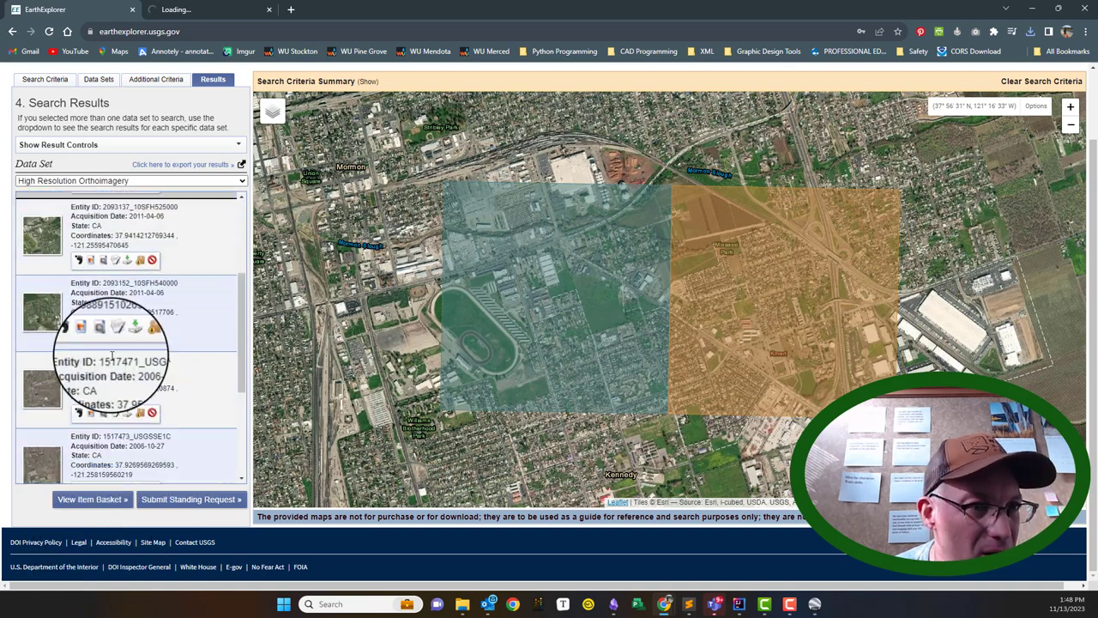
pyautogui.click(111, 77)
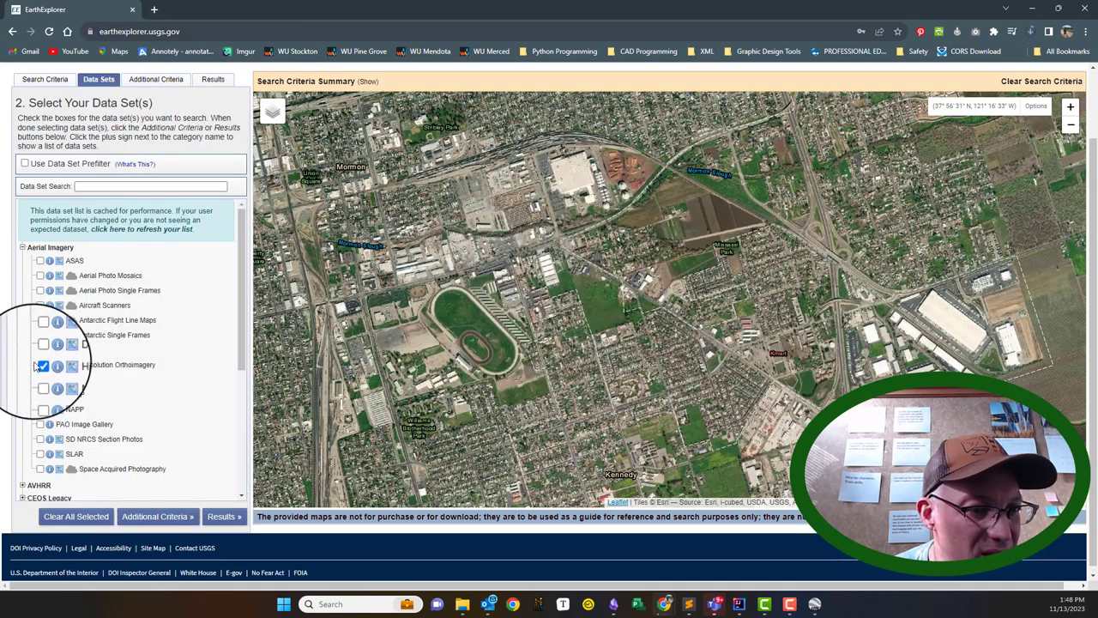
pyautogui.click(40, 380)
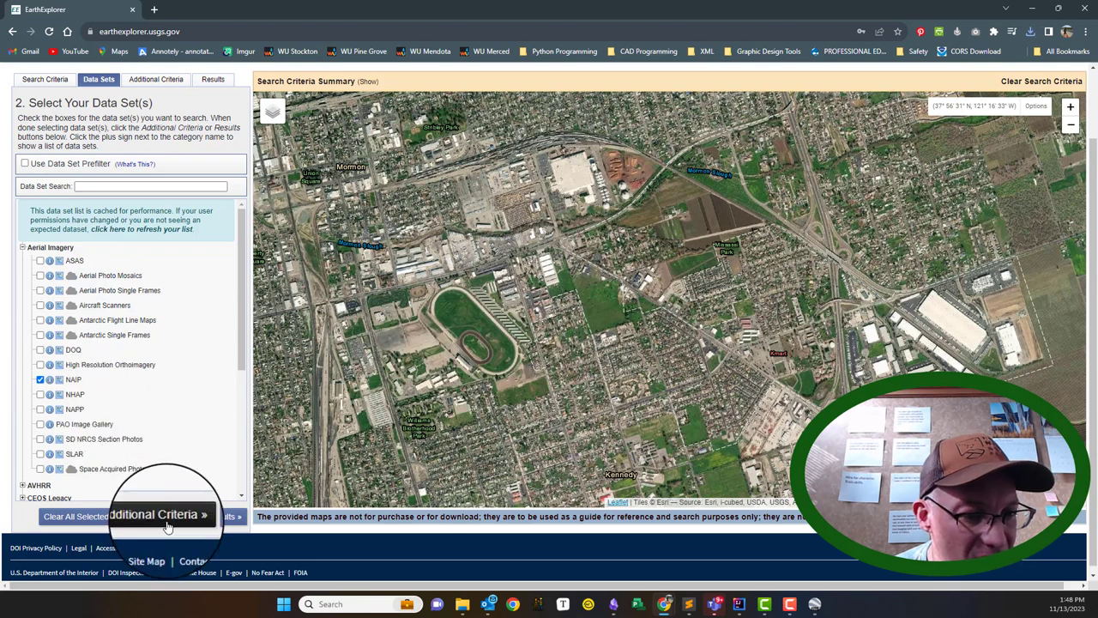
pyautogui.click(227, 516)
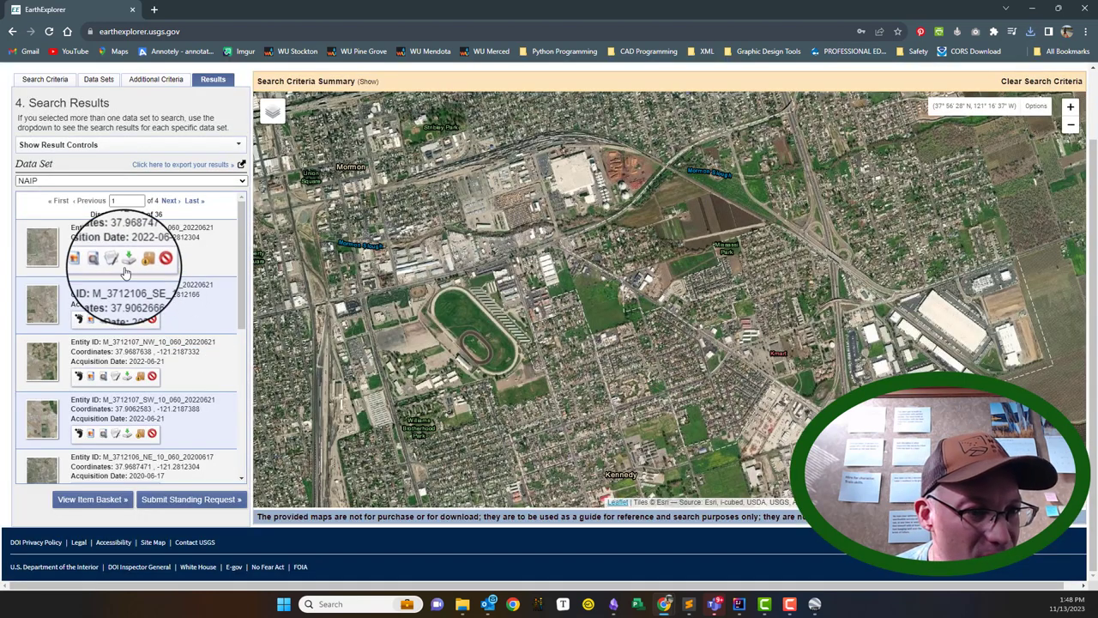
# Show the footprint of NAIP scene M_3712106_NE_10_060_20220621 on the map and download its Full Resolution file
pyautogui.click(77, 263)
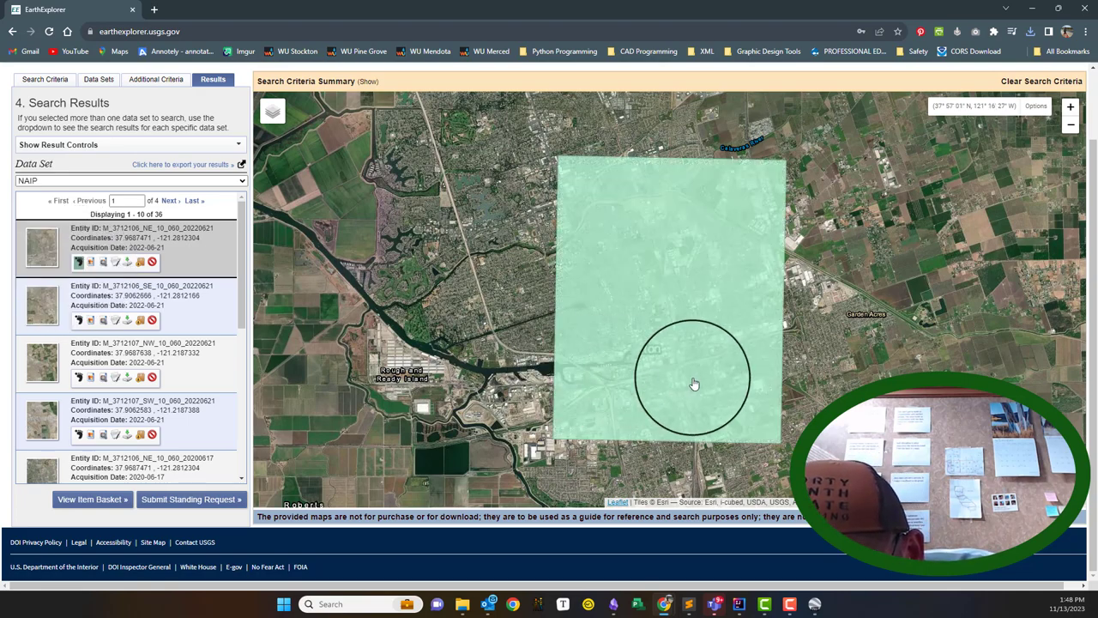
pyautogui.scroll(2, 693, 378)
pyautogui.scroll(3, 576, 196)
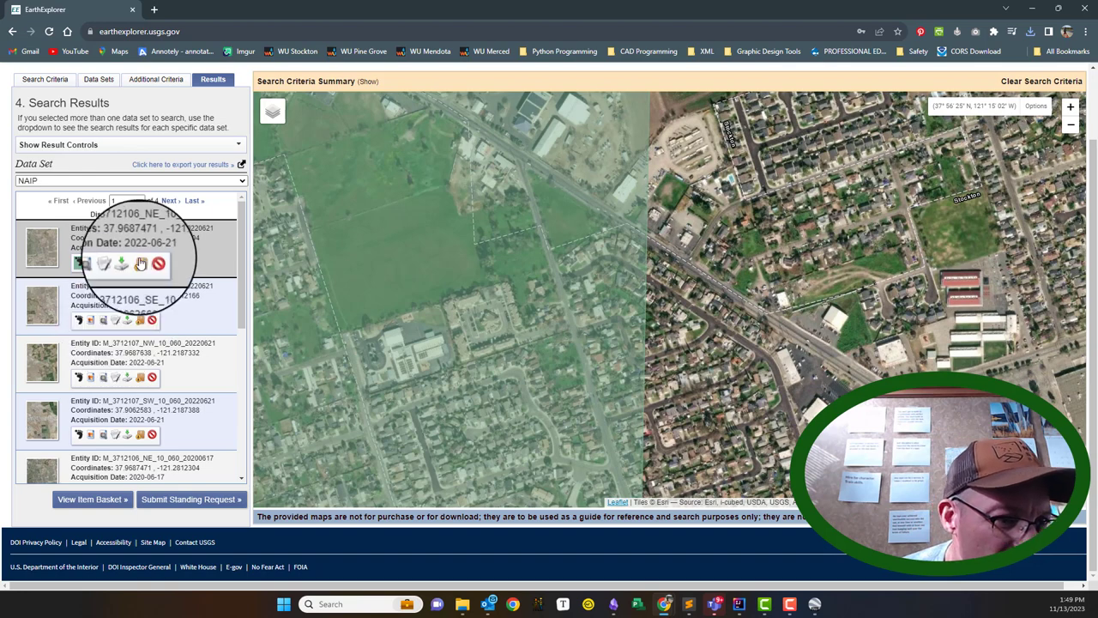
pyautogui.click(127, 263)
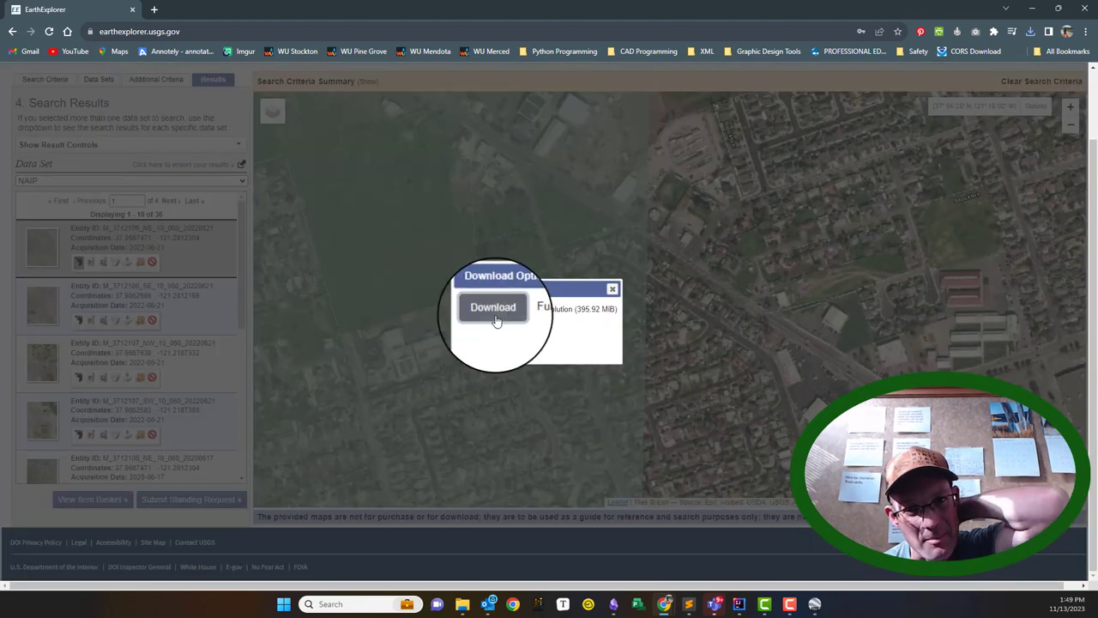
pyautogui.click(490, 311)
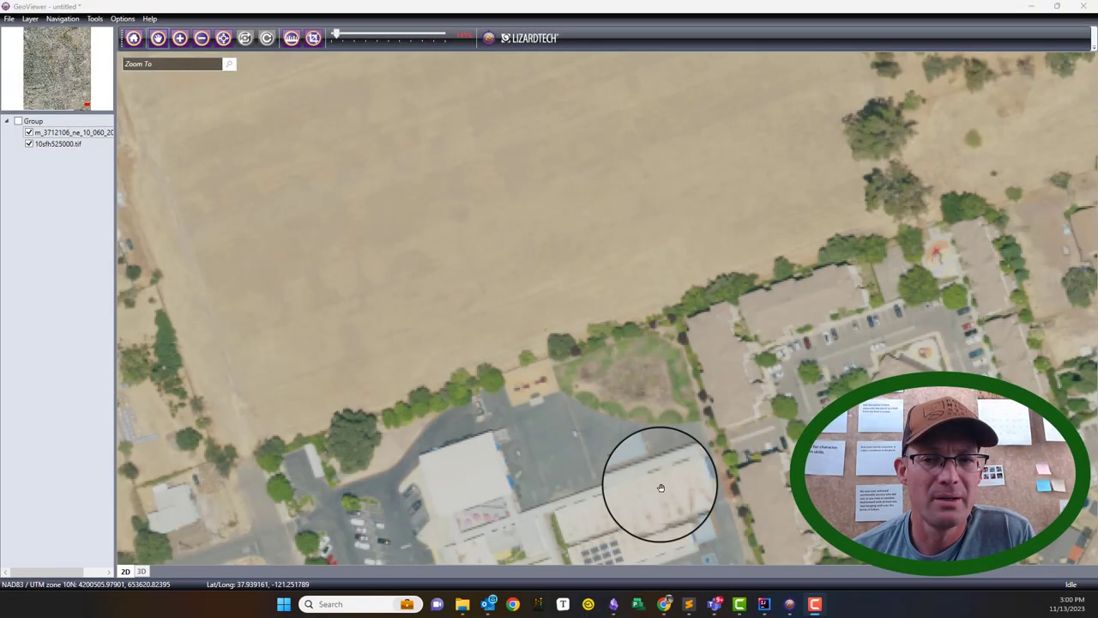
# In GeoViewer, compare the m_3712106_ne NAIP image with 10sfh525000.tif around the school by toggling the NAIP layer's visibility
pyautogui.moveTo(365, 244); pyautogui.dragTo(370, 218)
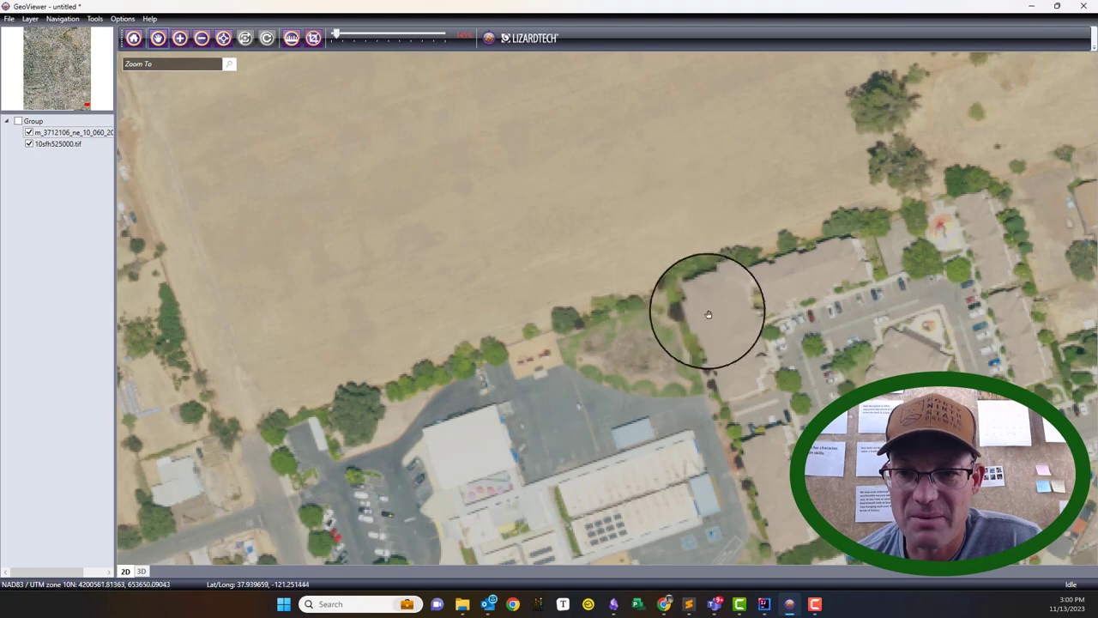
pyautogui.click(29, 133)
pyautogui.click(30, 134)
pyautogui.click(29, 134)
pyautogui.click(29, 133)
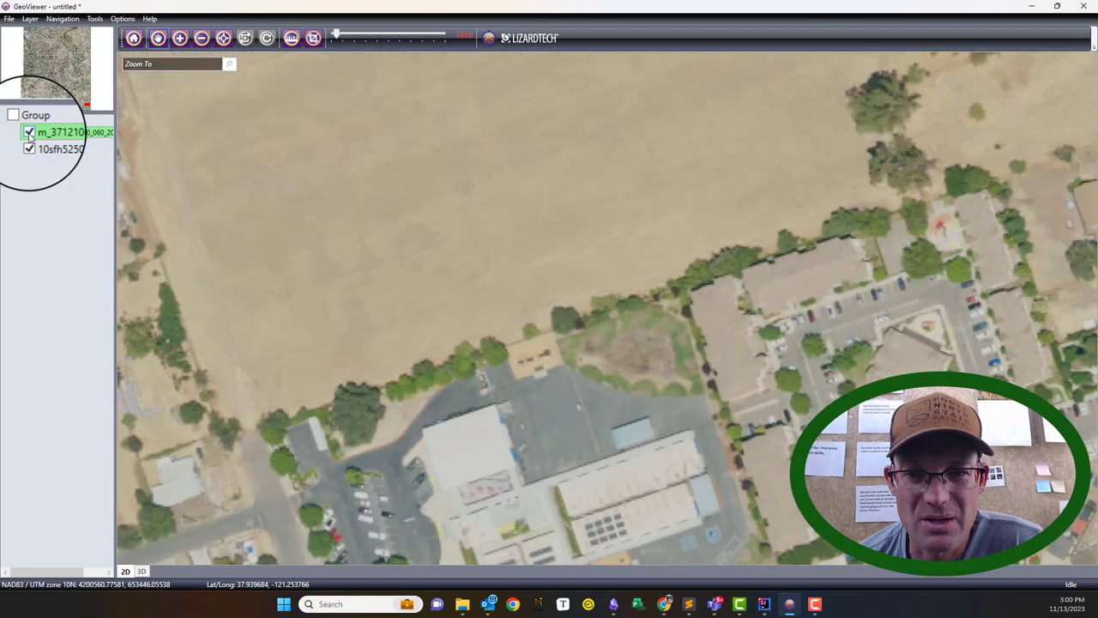
pyautogui.click(29, 133)
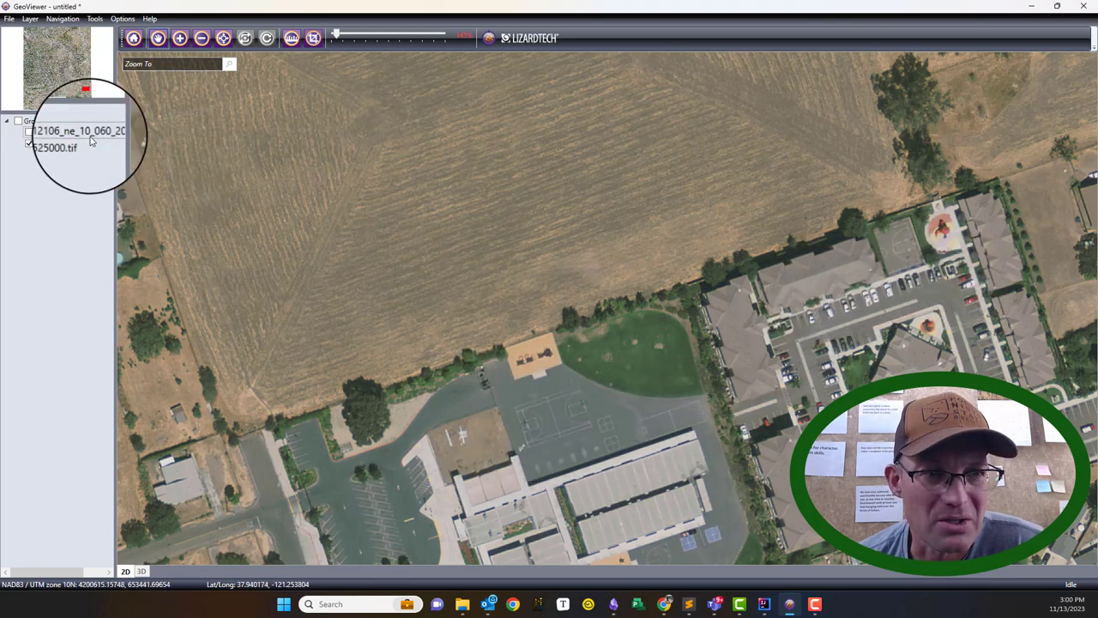
pyautogui.click(28, 133)
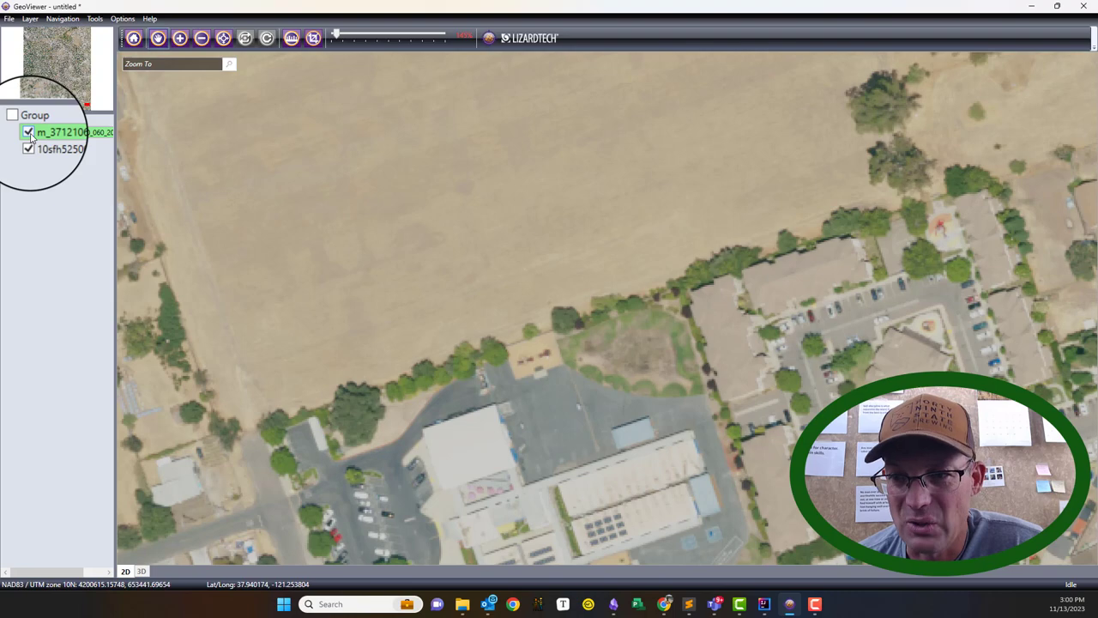
# Hide the m_3712106_ne NAIP layer and view the wider surroundings of the field in 10sfh525000.tif
pyautogui.click(28, 133)
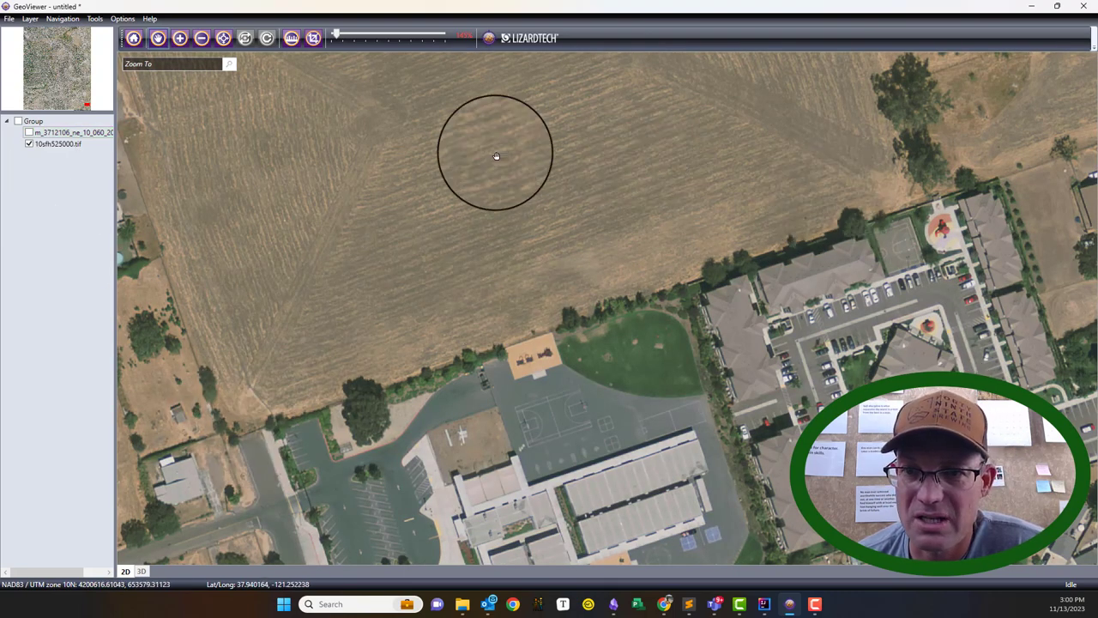
pyautogui.scroll(-1, 603, 381)
pyautogui.scroll(-3, 603, 381)
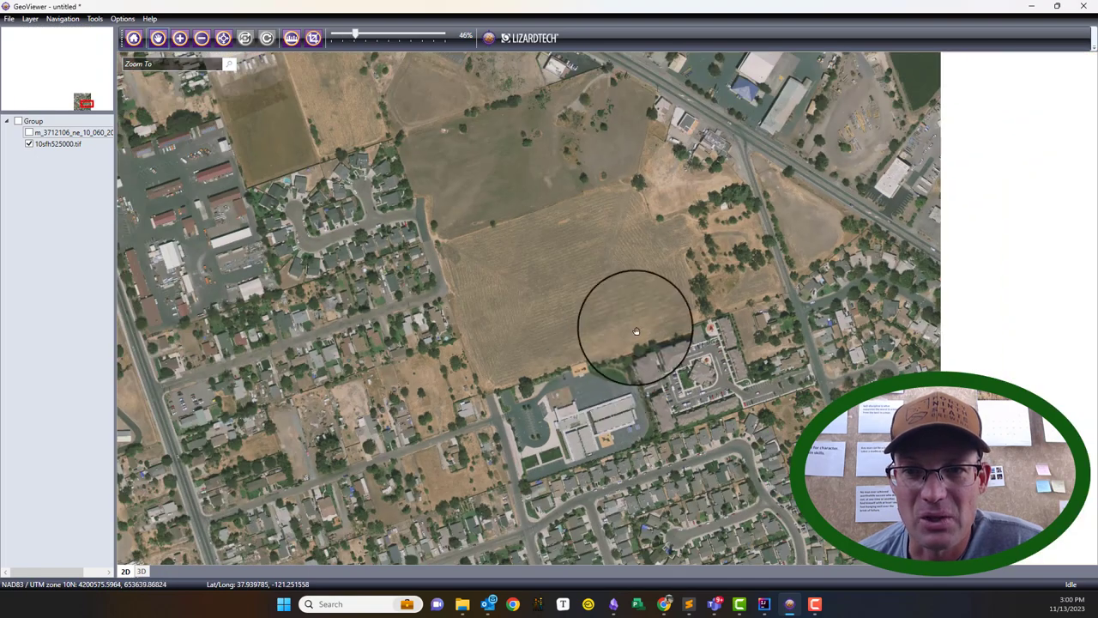